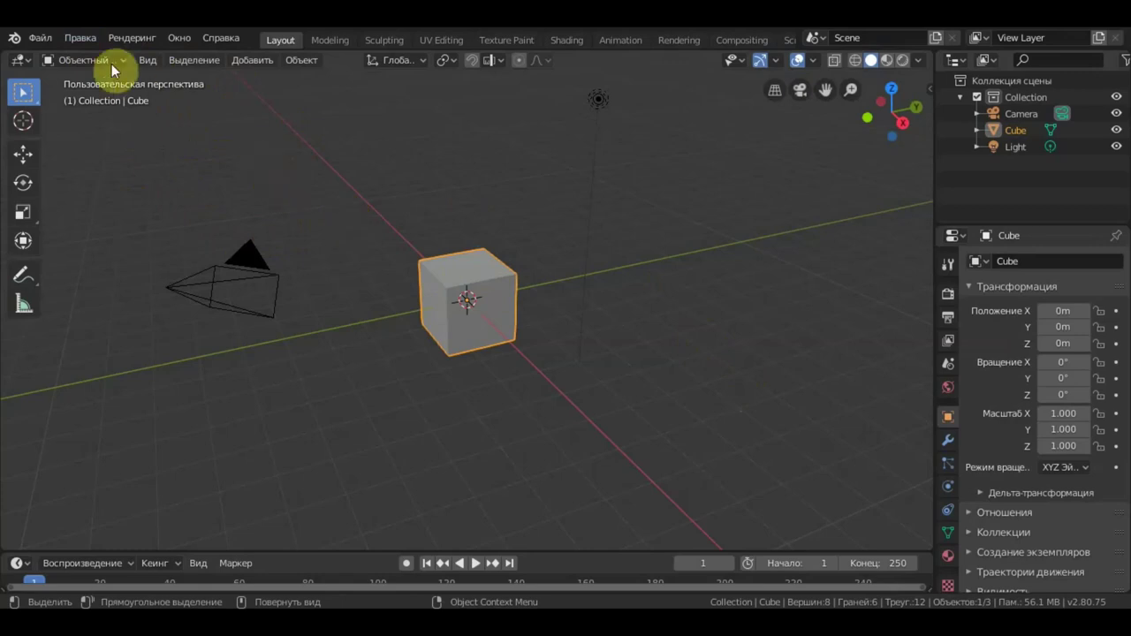
# Step: Install the add-on from Desktop/writinganimation-master.zip in Preferences > Add-ons
pyautogui.click(87, 41)
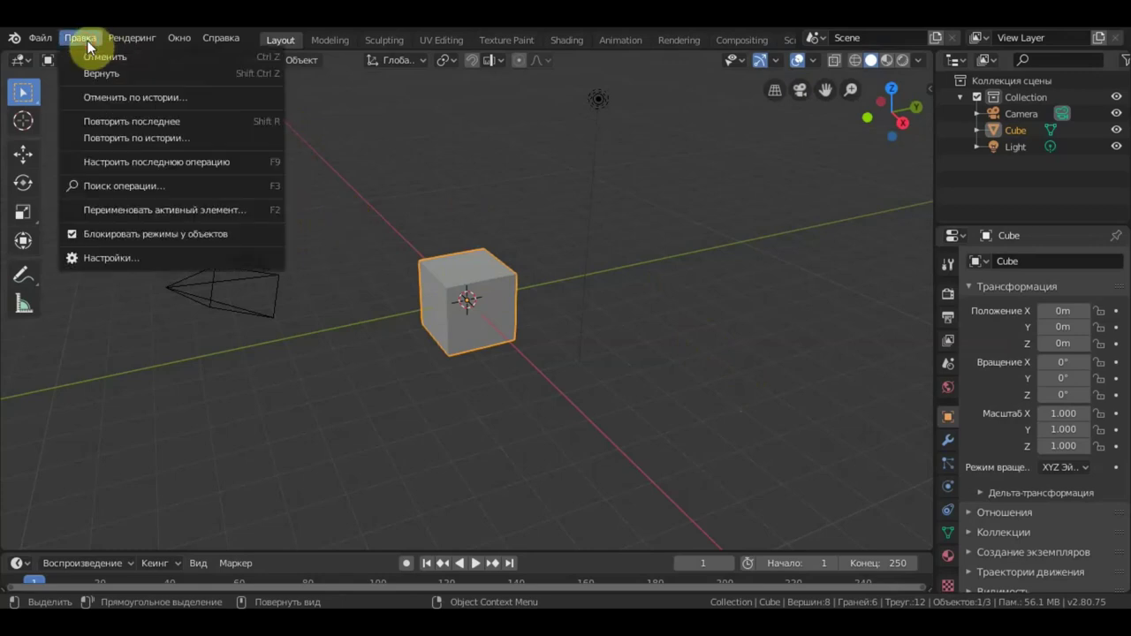
pyautogui.click(139, 257)
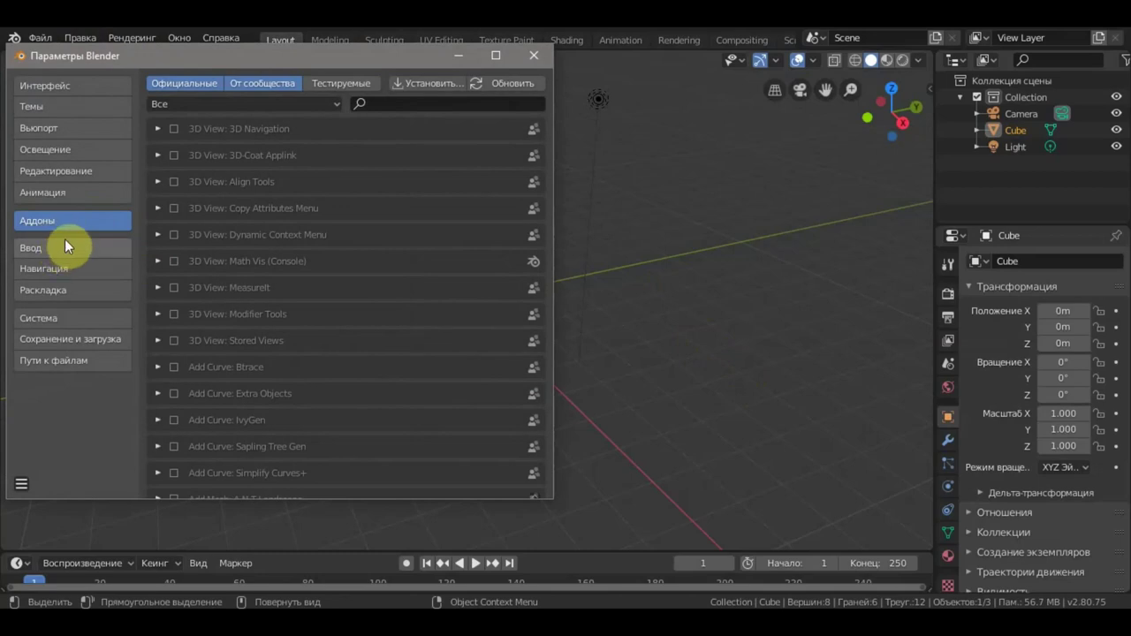
pyautogui.click(428, 83)
pyautogui.click(59, 168)
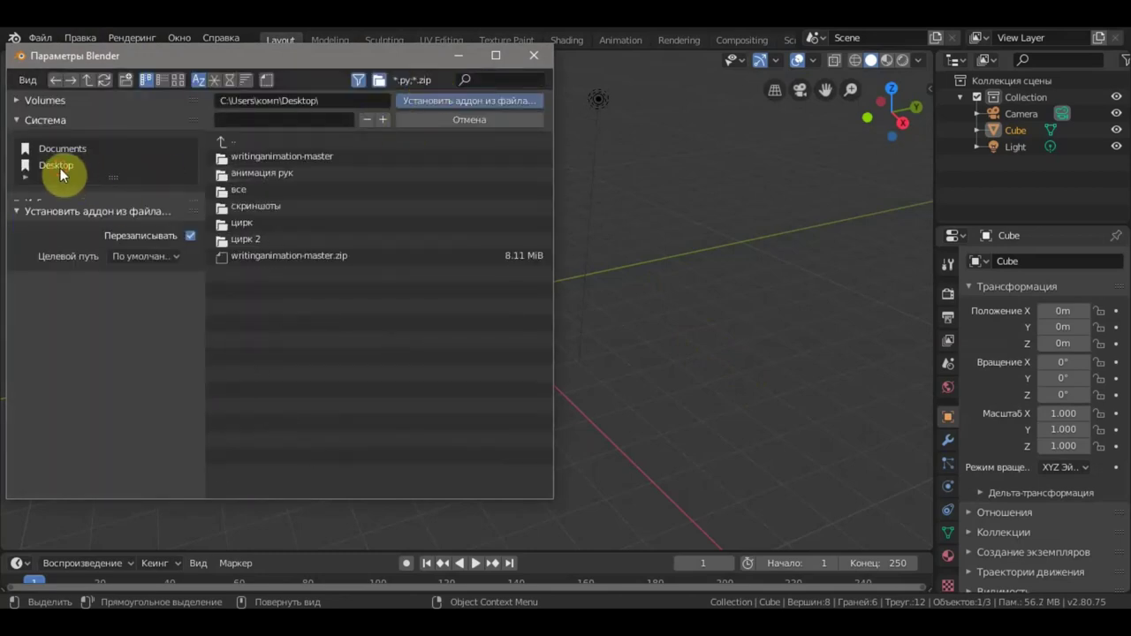
pyautogui.click(262, 258)
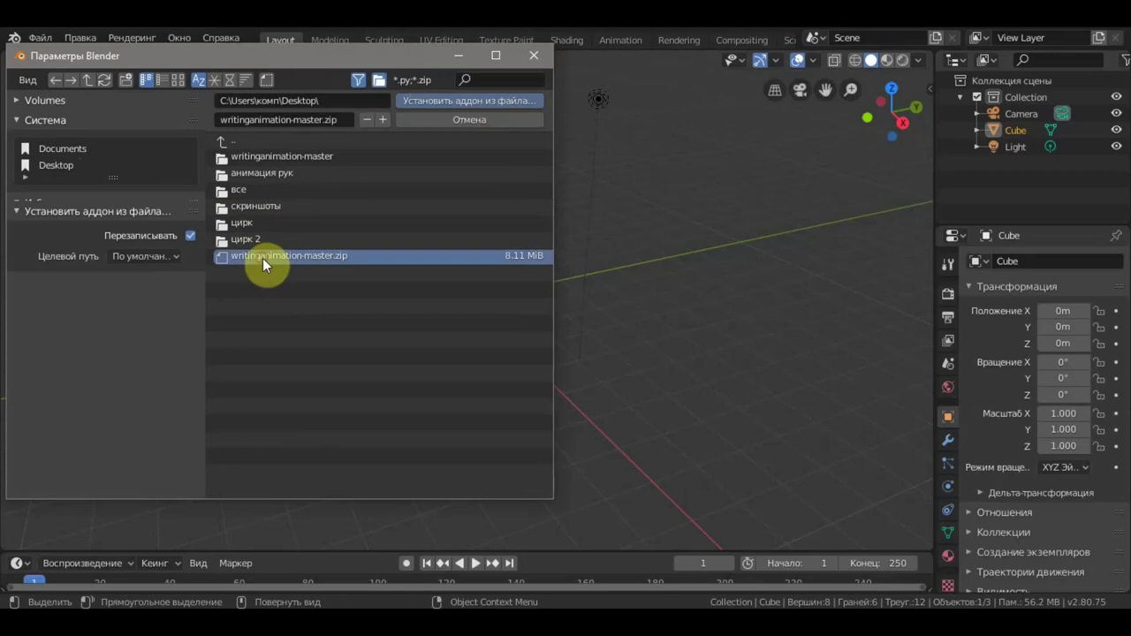
pyautogui.click(451, 103)
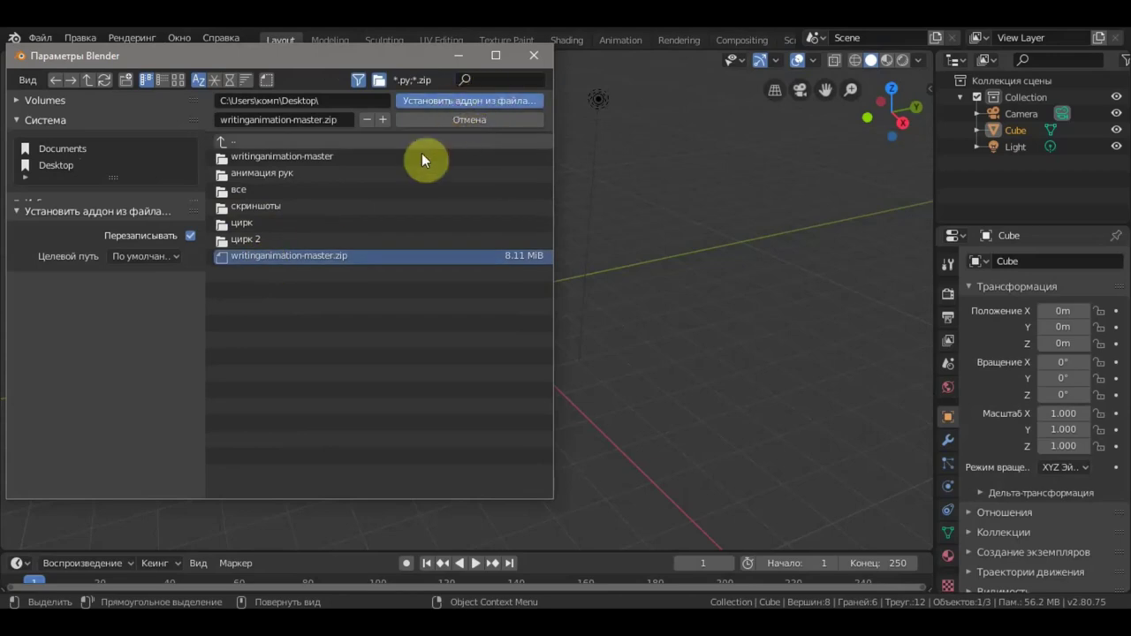
# Step: Filter the add-ons by 'wri', enable Create Writing Animation, save preferences and close Preferences
pyautogui.click(378, 106)
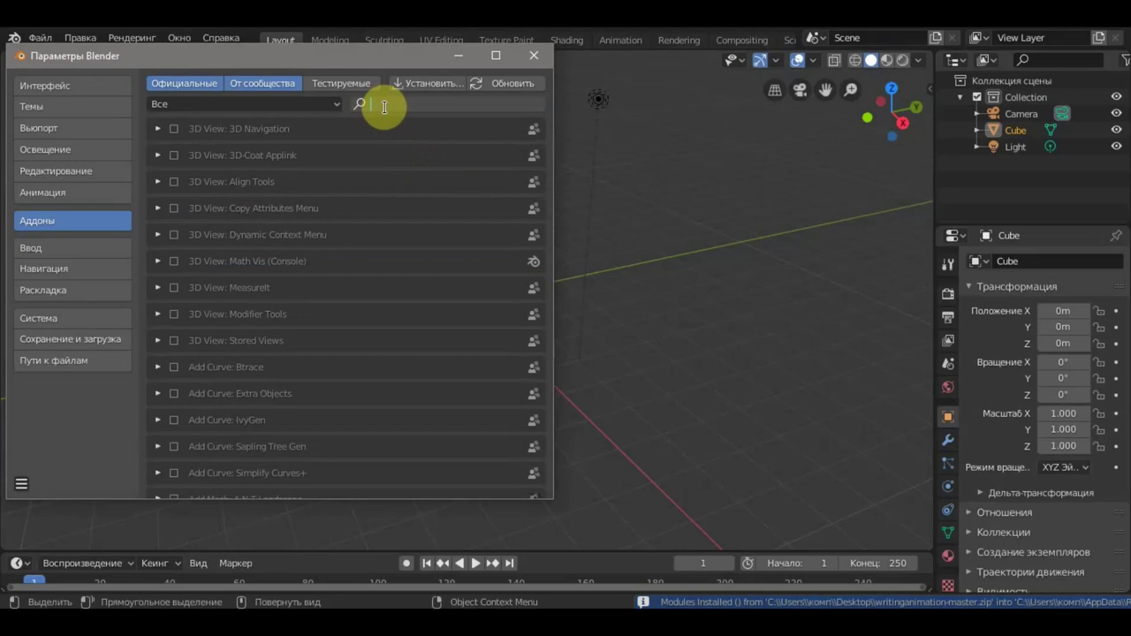
pyautogui.write('wr')
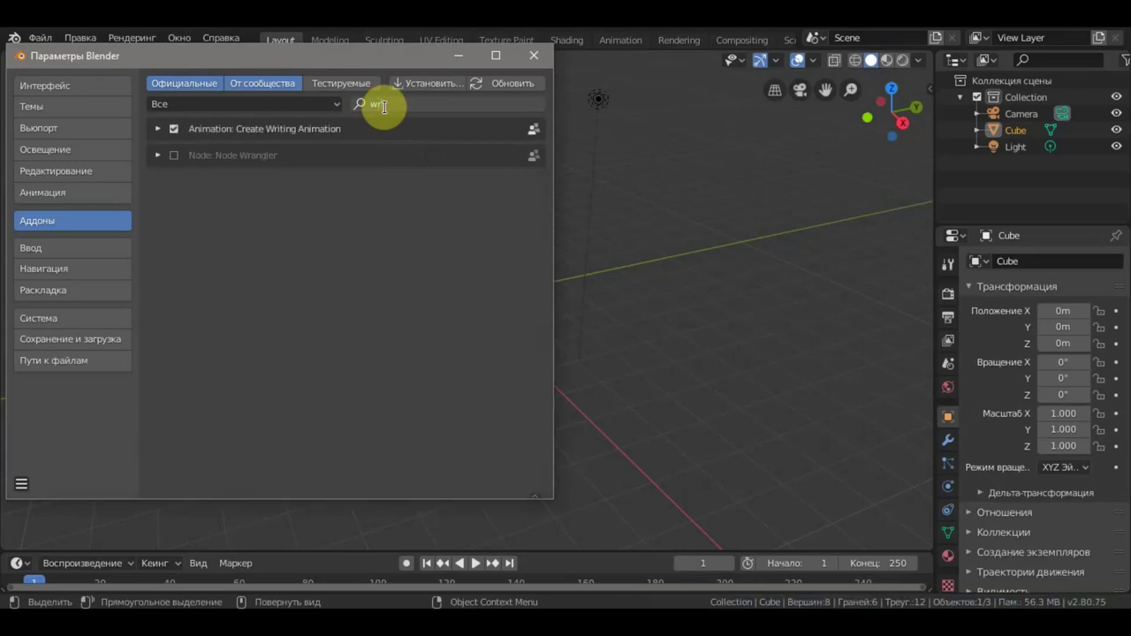
pyautogui.write('i')
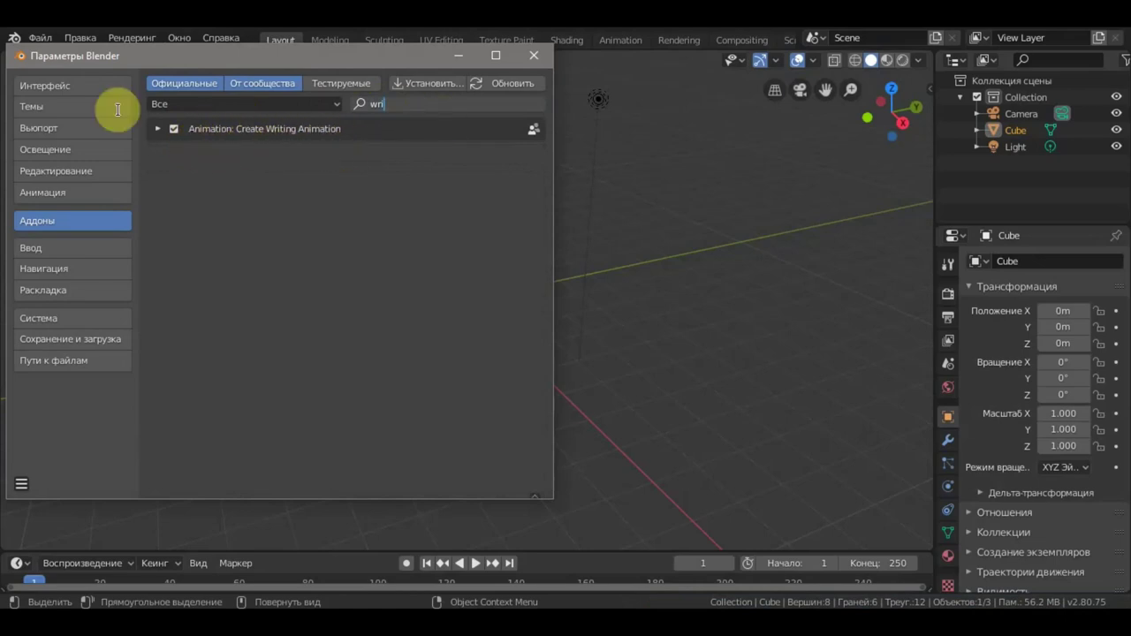
pyautogui.click(23, 487)
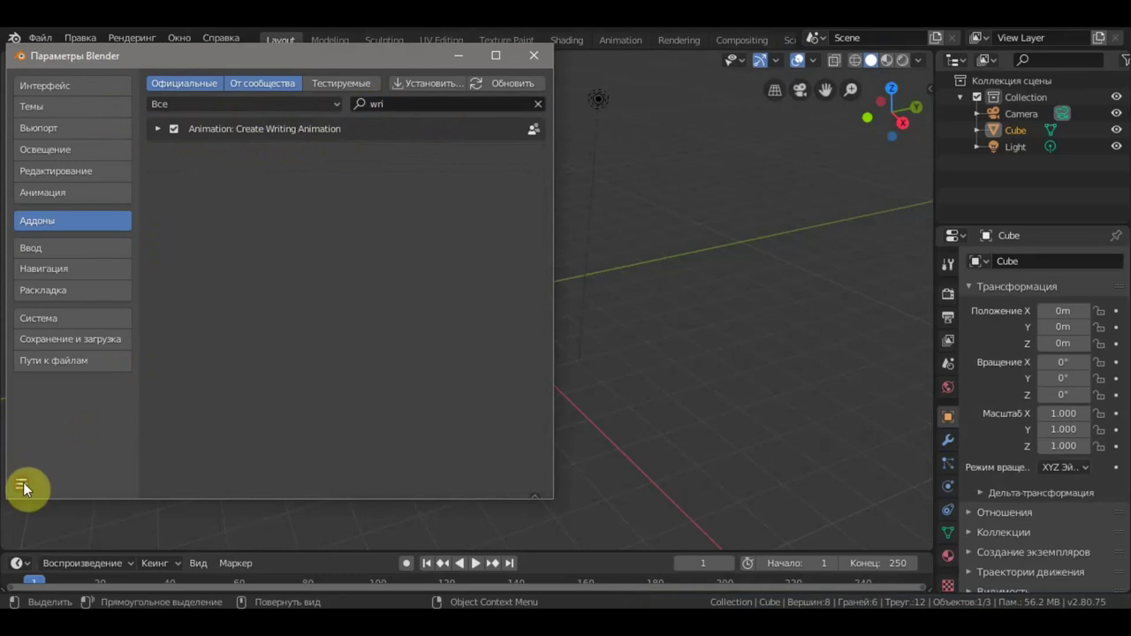
pyautogui.click(23, 487)
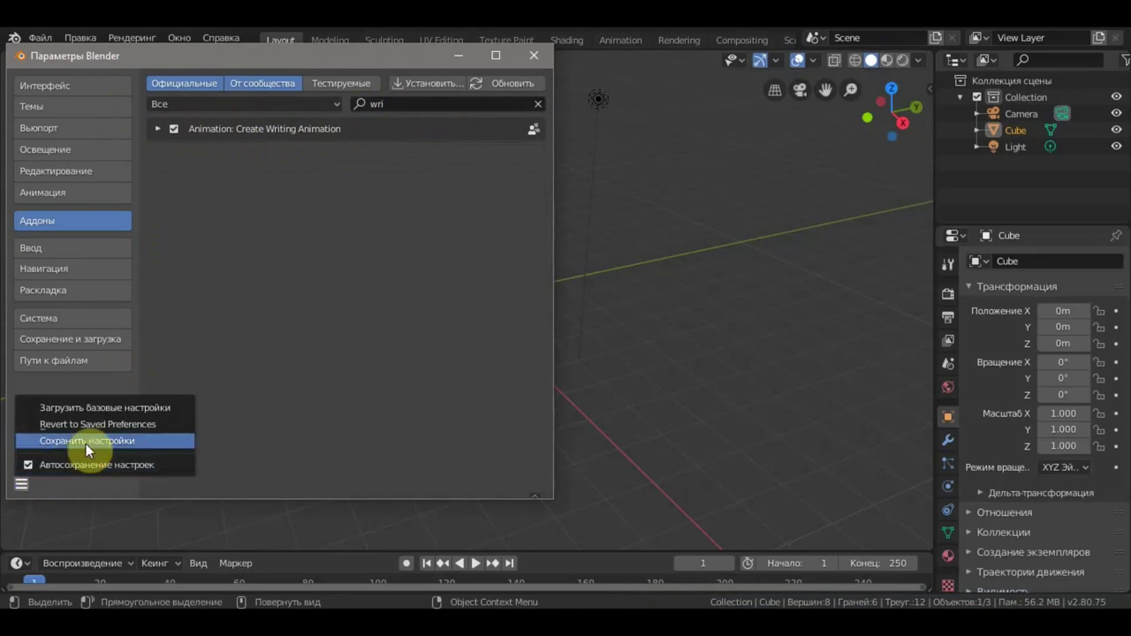
pyautogui.click(174, 440)
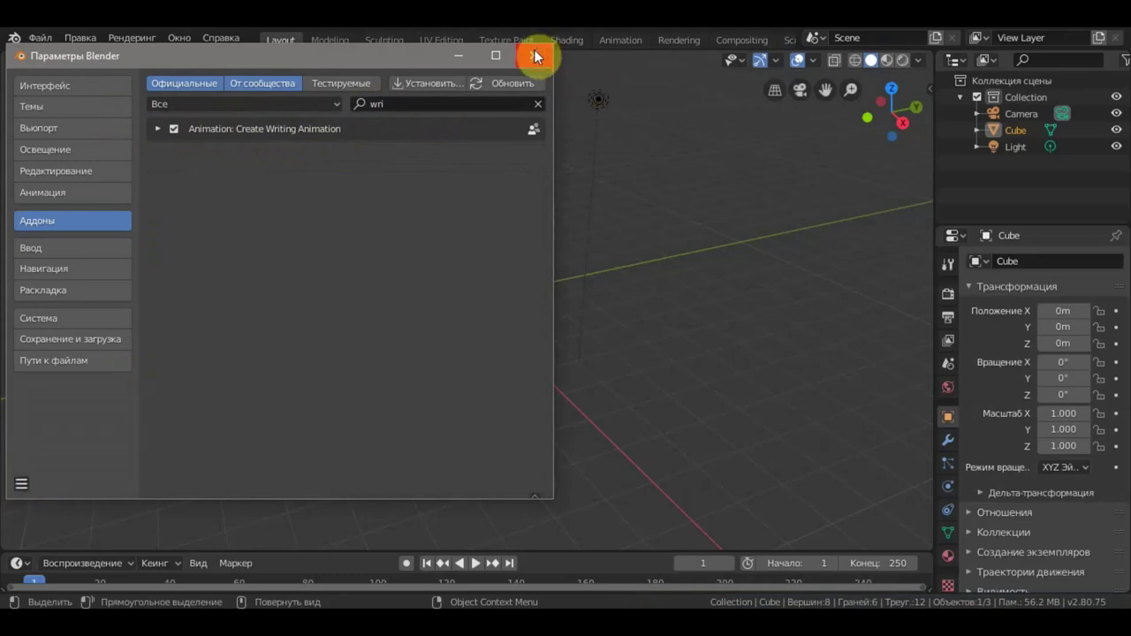
pyautogui.click(533, 55)
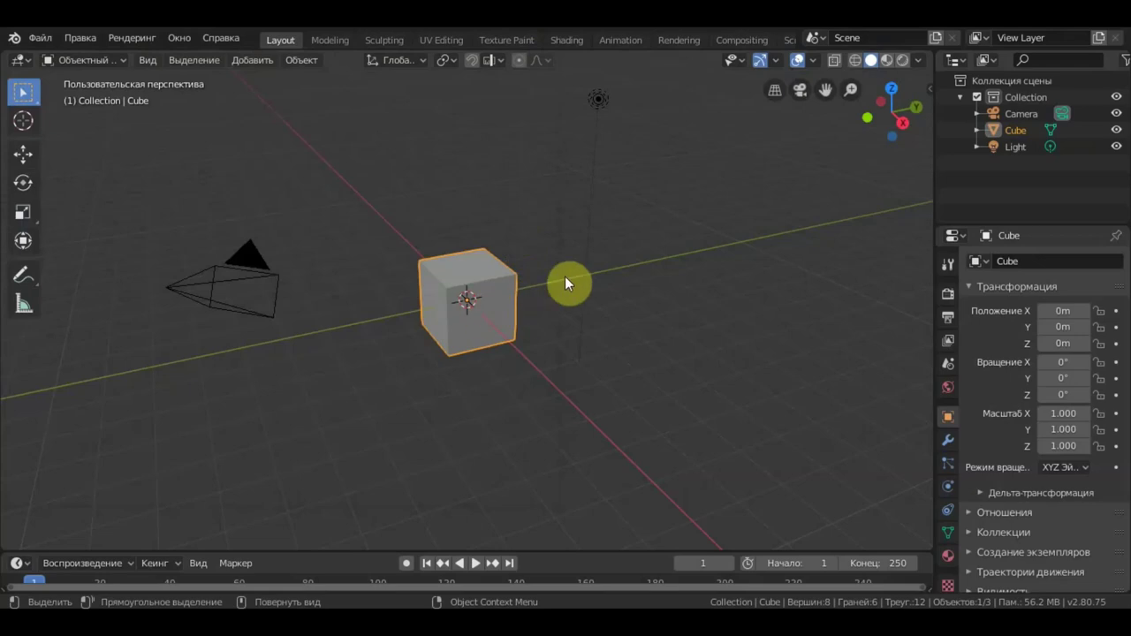
# Step: Delete the default cube and show a widened Writing Animation tool panel
pyautogui.press('Delete')
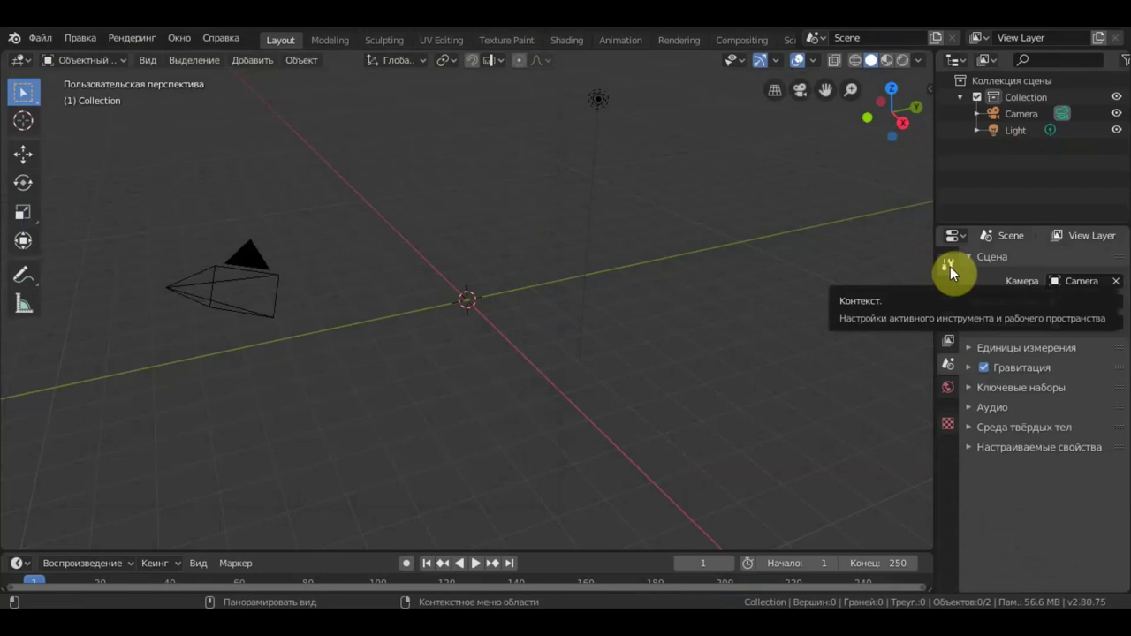
pyautogui.click(950, 266)
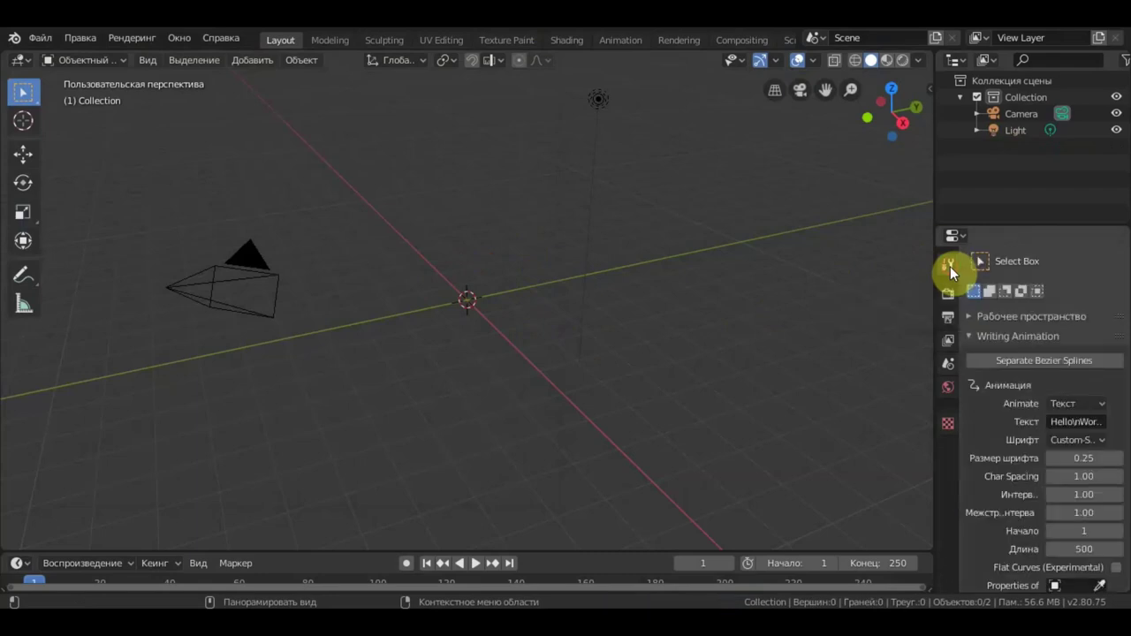
pyautogui.moveTo(936, 345); pyautogui.dragTo(851, 344)
# Step: Keep Text as the animation source and clear the old Hello World text
pyautogui.scroll(-3, 980, 380)
pyautogui.scroll(3, 980, 380)
pyautogui.scroll(-1, 981, 385)
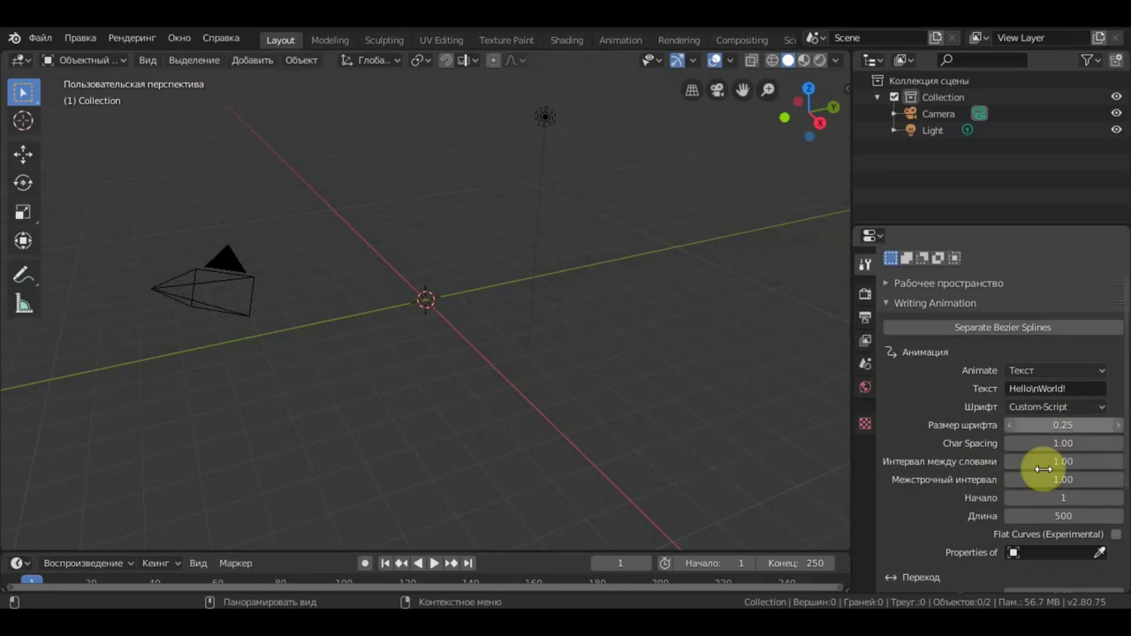
pyautogui.scroll(-4, 1044, 469)
pyautogui.scroll(-1, 1044, 469)
pyautogui.scroll(5, 1043, 469)
pyautogui.scroll(-1, 1044, 470)
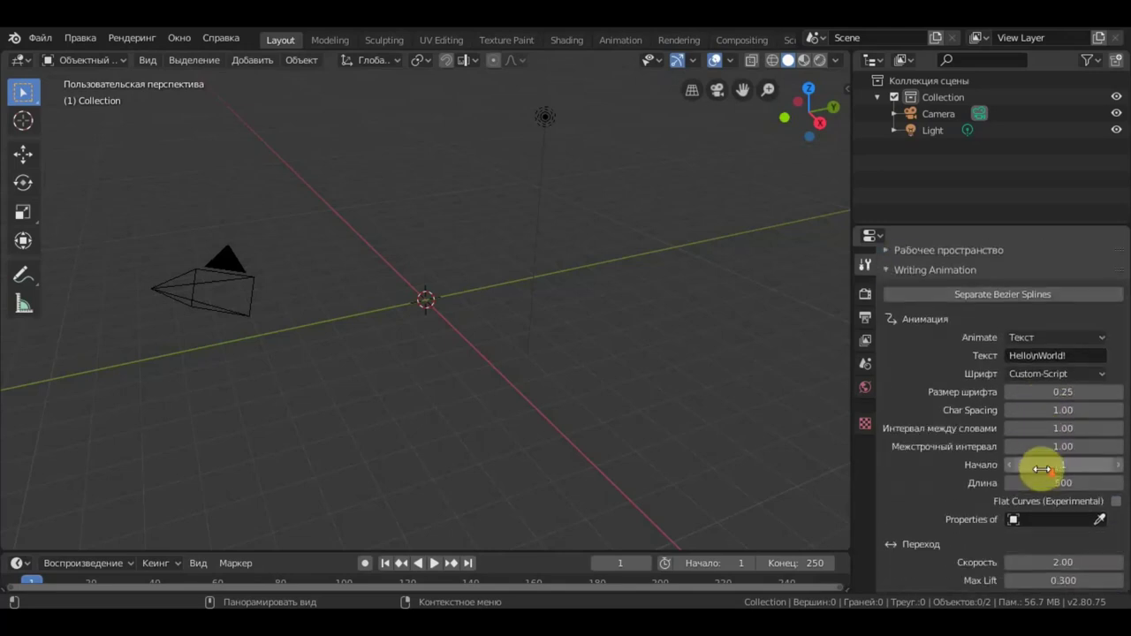
pyautogui.click(1056, 336)
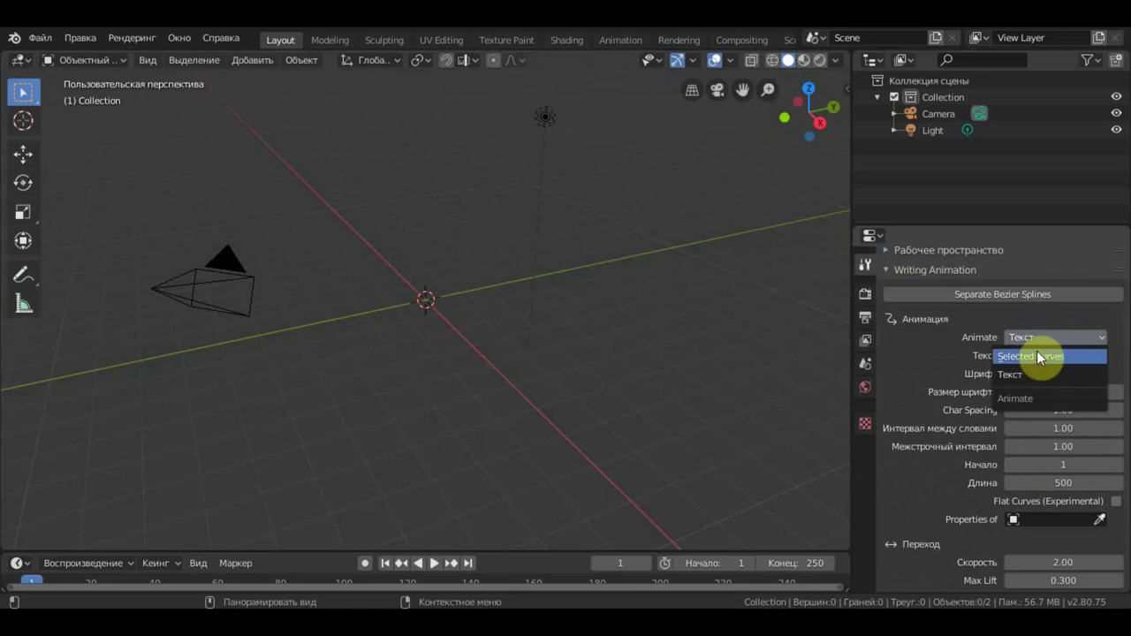
pyautogui.click(1058, 337)
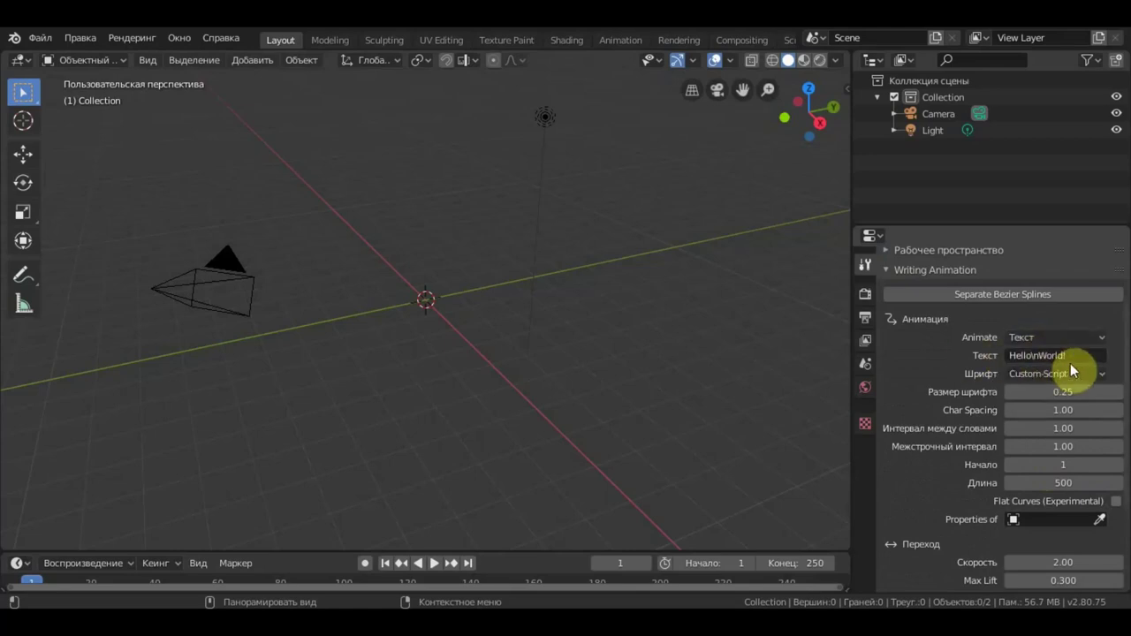
pyautogui.click(1060, 355)
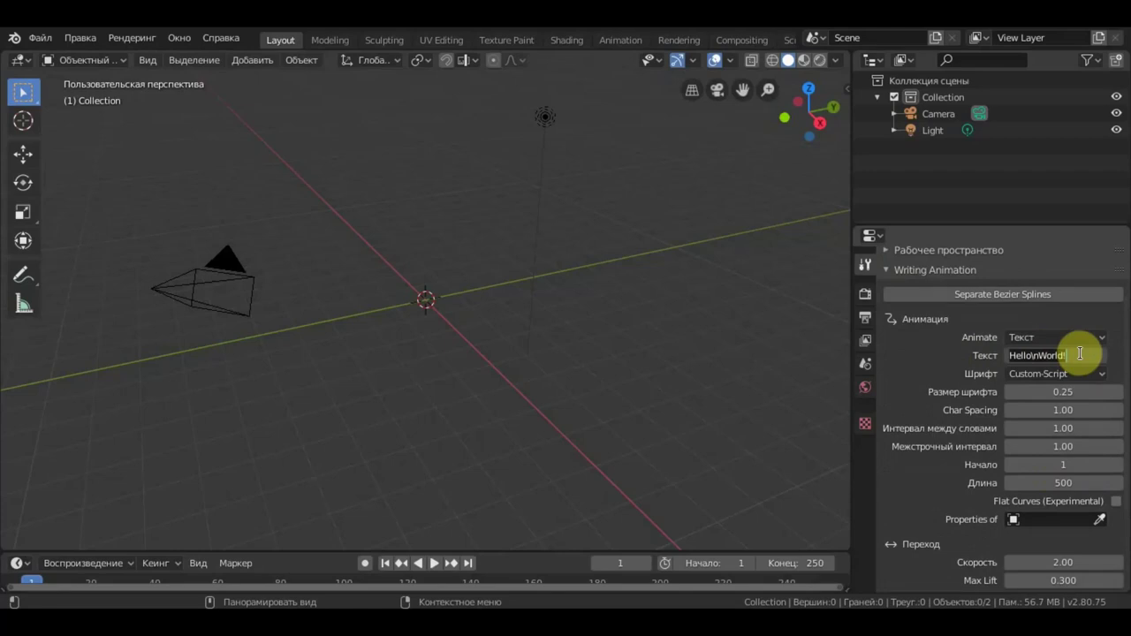
pyautogui.press('BackSpace')
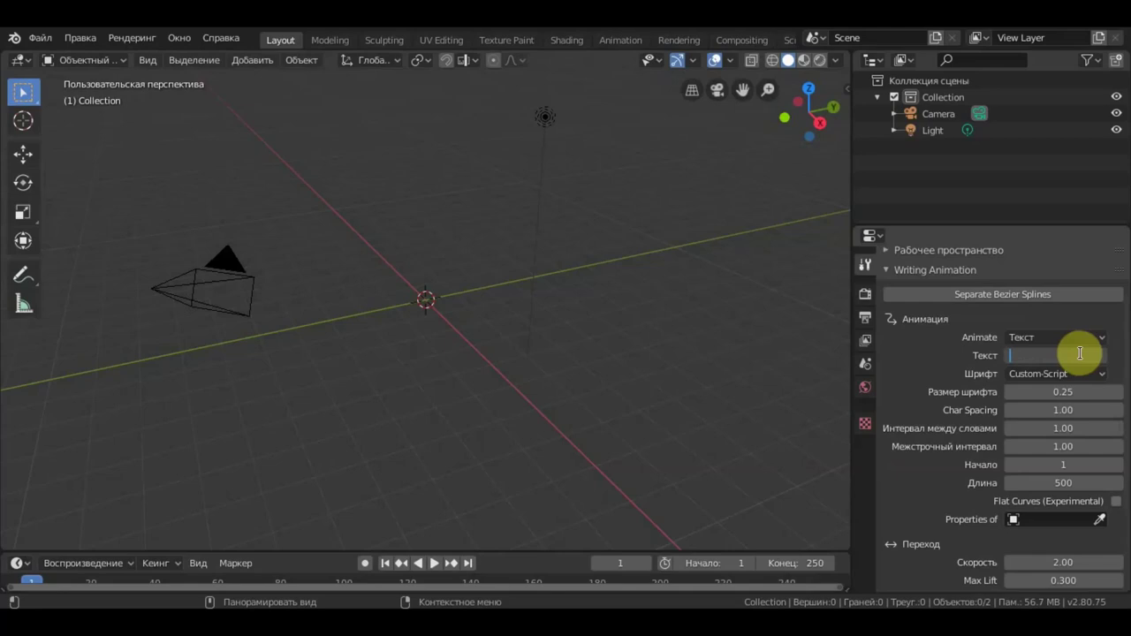
# Step: Set the written text to 'Hi everybody' in the Hershey-Gothic English font
pyautogui.write('H')
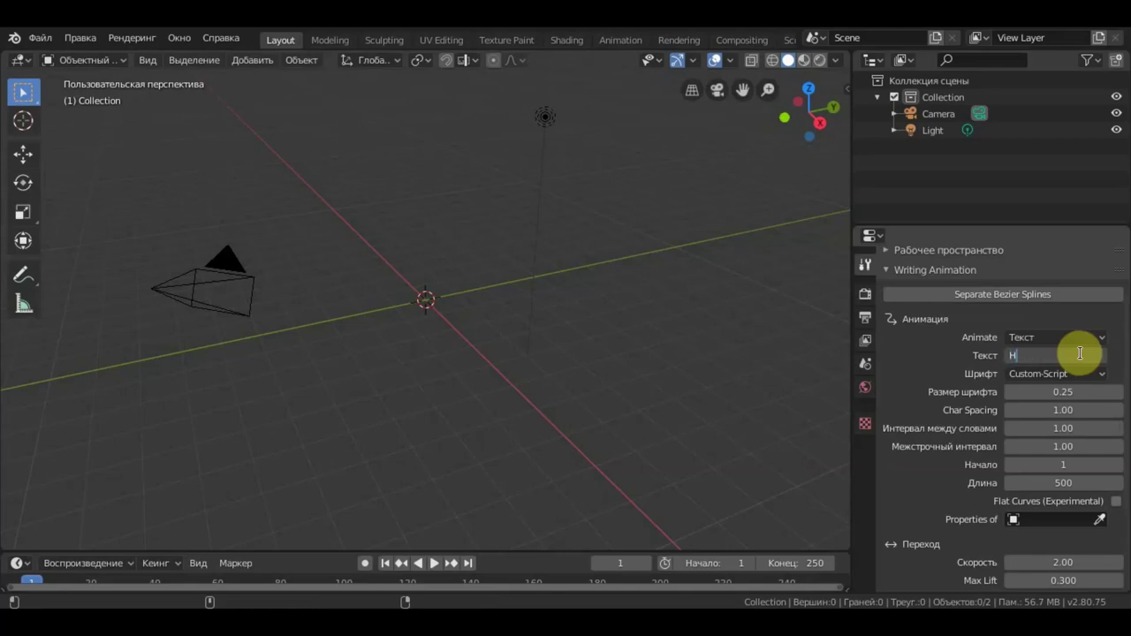
pyautogui.write('i')
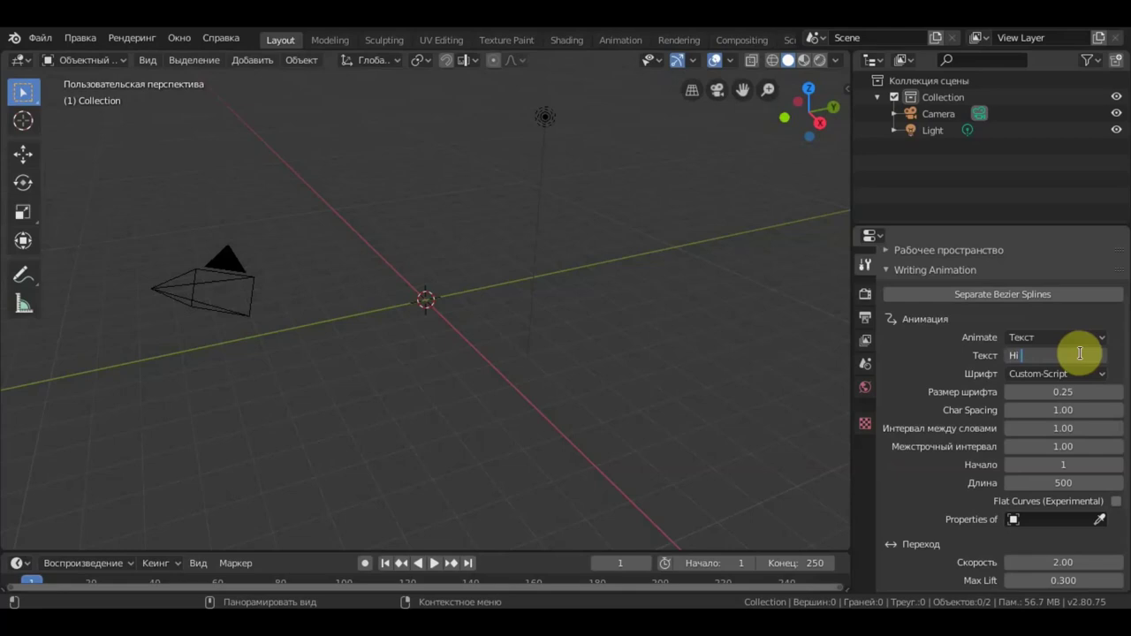
pyautogui.write(' e')
pyautogui.write('v')
pyautogui.write('ery')
pyautogui.write('body')
pyautogui.press('Return')
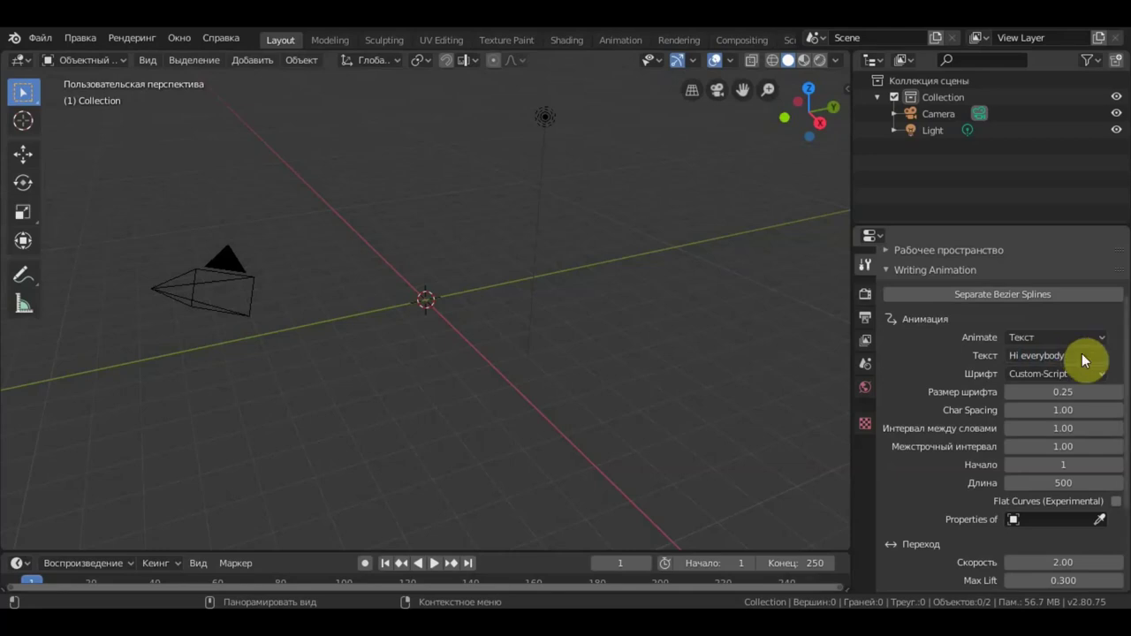
pyautogui.click(1081, 375)
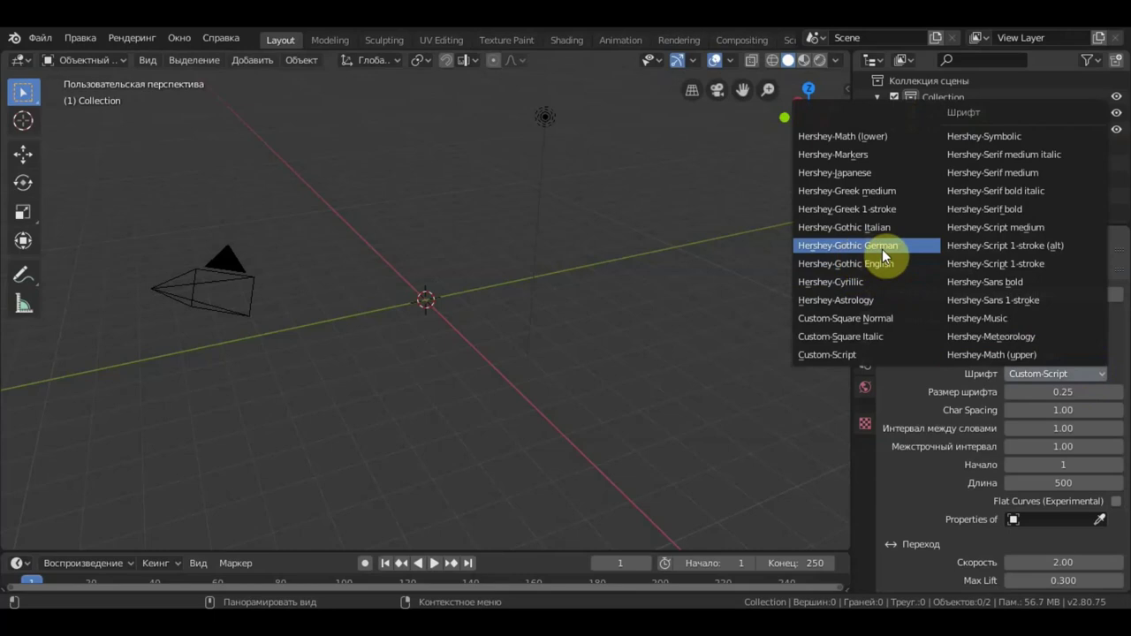
pyautogui.press('Escape')
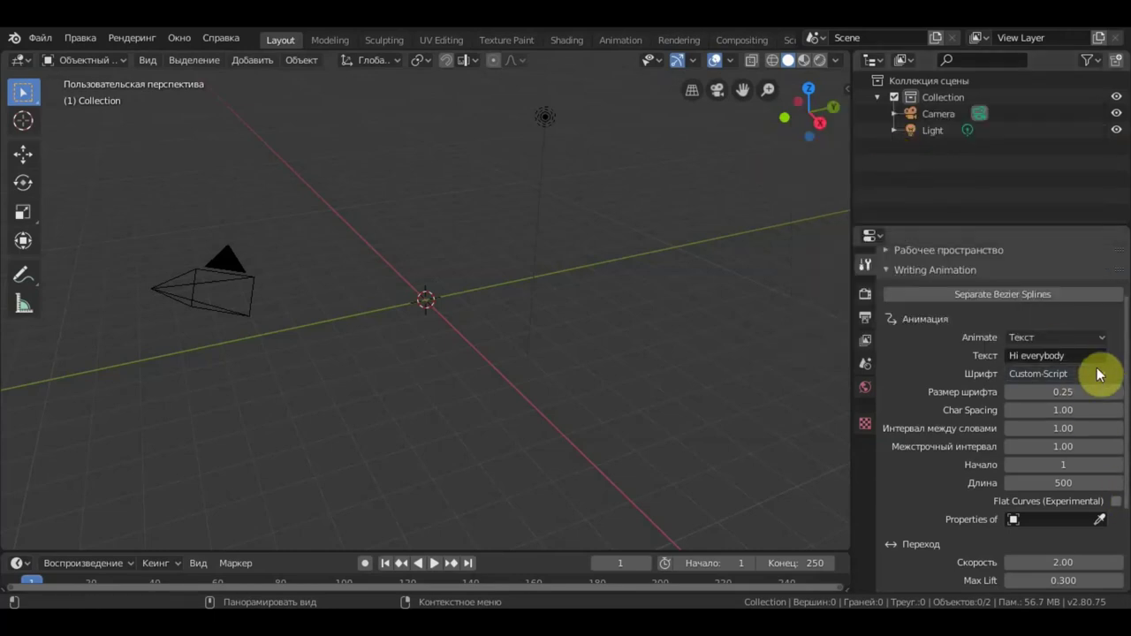
pyautogui.click(1096, 374)
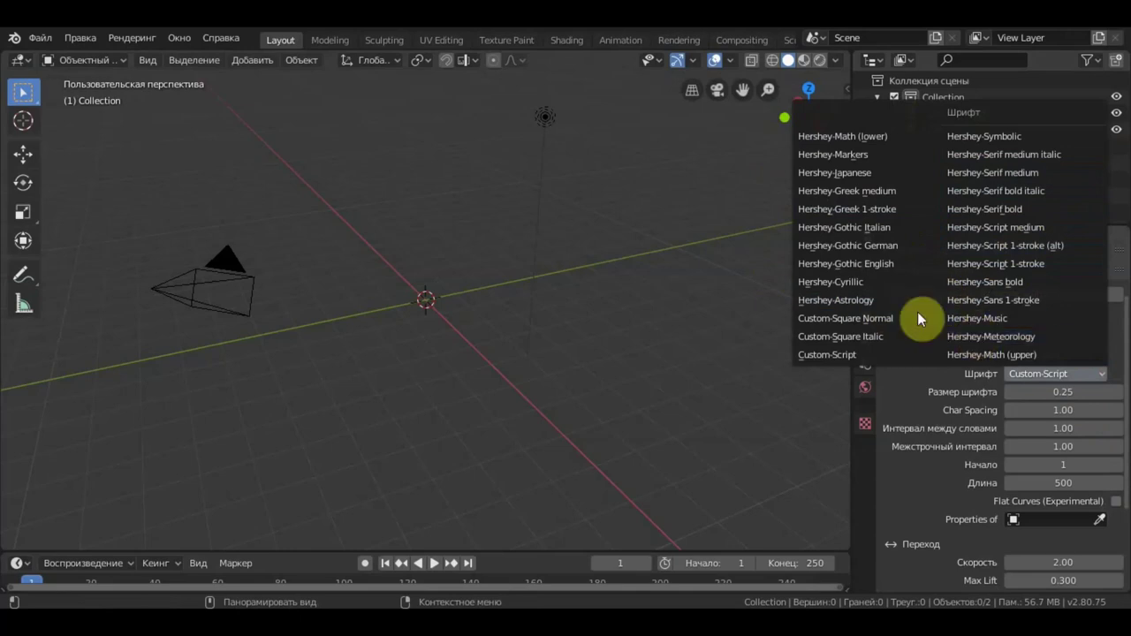
pyautogui.click(889, 265)
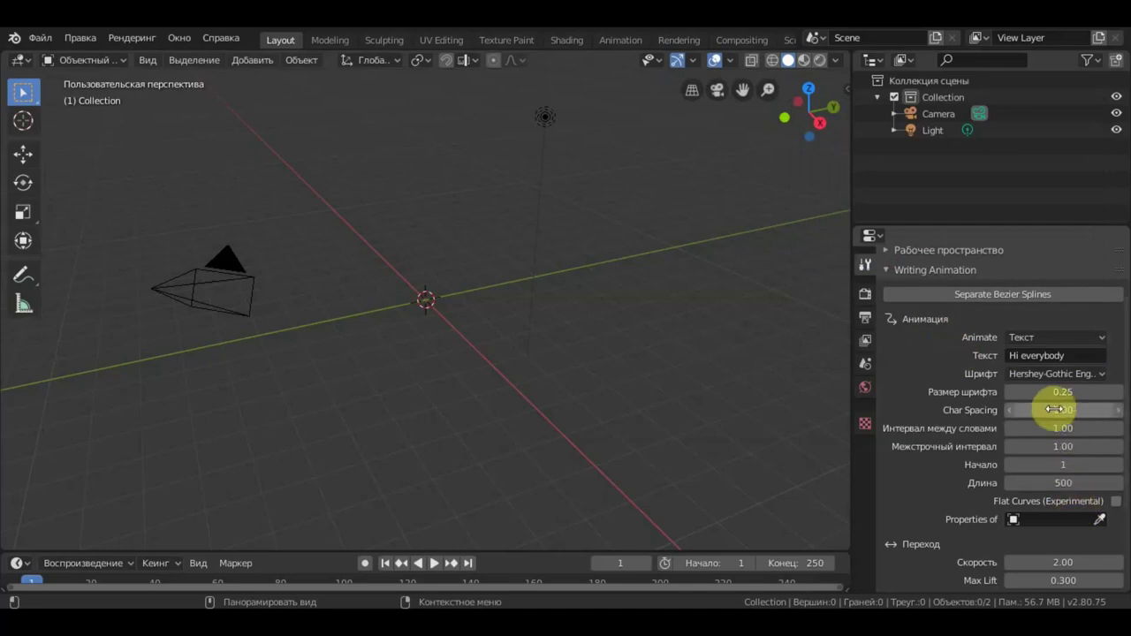
# Step: Widen character spacing to 1.42 and generate the writing animation
pyautogui.moveTo(1052, 405); pyautogui.dragTo(1060, 407)
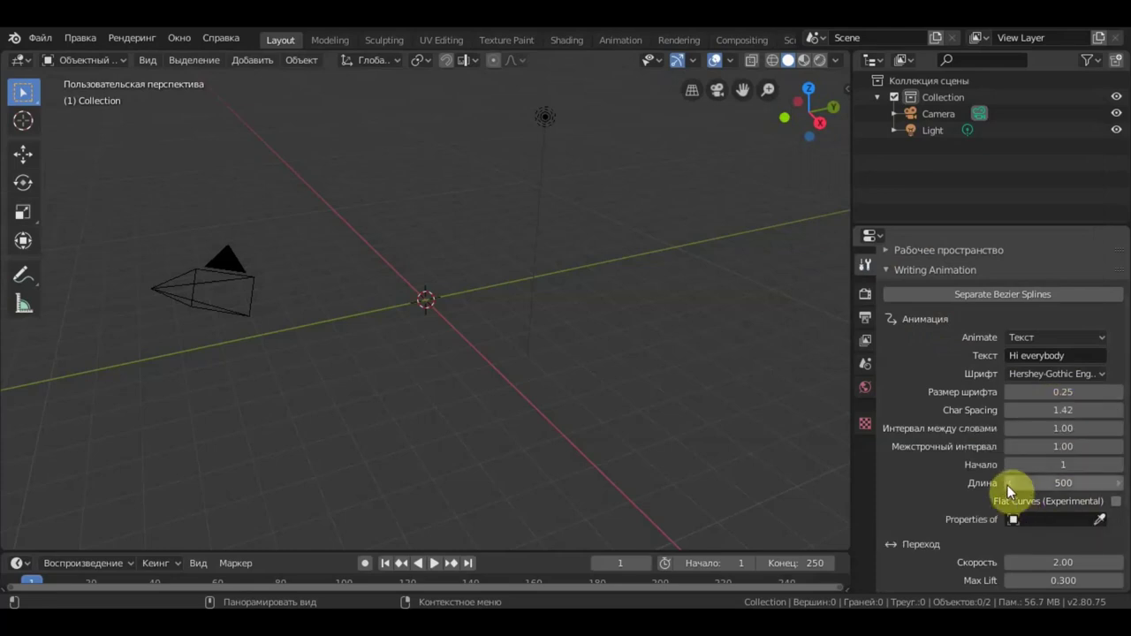
pyautogui.scroll(-4, 1007, 495)
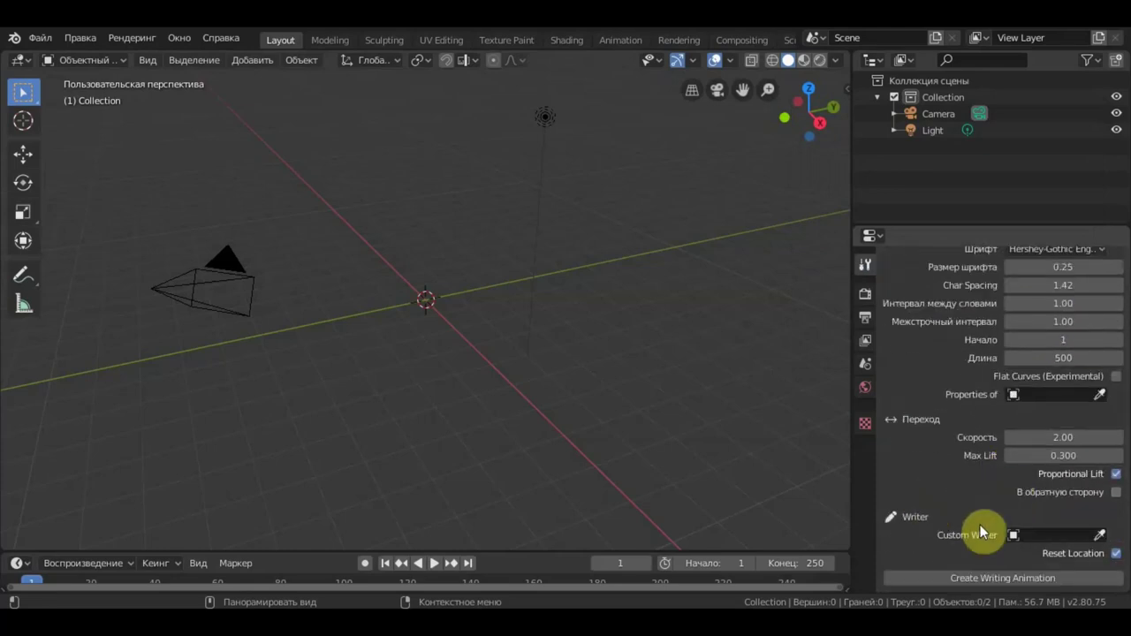
pyautogui.click(1001, 581)
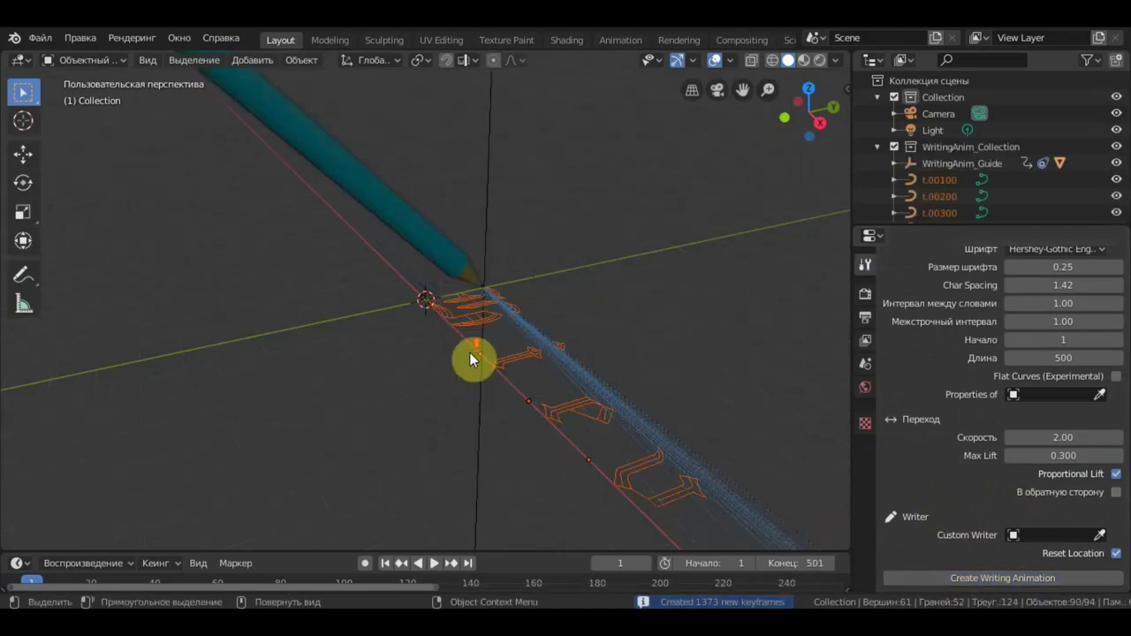
# Step: Orbit and zoom to a front view of the pencil and letters, deselecting all curves
pyautogui.moveTo(470, 352)
pyautogui.mouseDown(button='middle')
pyautogui.moveTo(537, 465)
pyautogui.moveTo(637, 470)
pyautogui.moveTo(640, 440)
pyautogui.moveTo(560, 398)
pyautogui.moveTo(437, 396)
pyautogui.moveTo(487, 391)
pyautogui.moveTo(480, 434)
pyautogui.moveTo(447, 398)
pyautogui.moveTo(459, 373)
pyautogui.moveTo(439, 351)
pyautogui.moveTo(448, 355)
pyautogui.mouseUp(button='middle')
pyautogui.scroll(2, 473, 342)
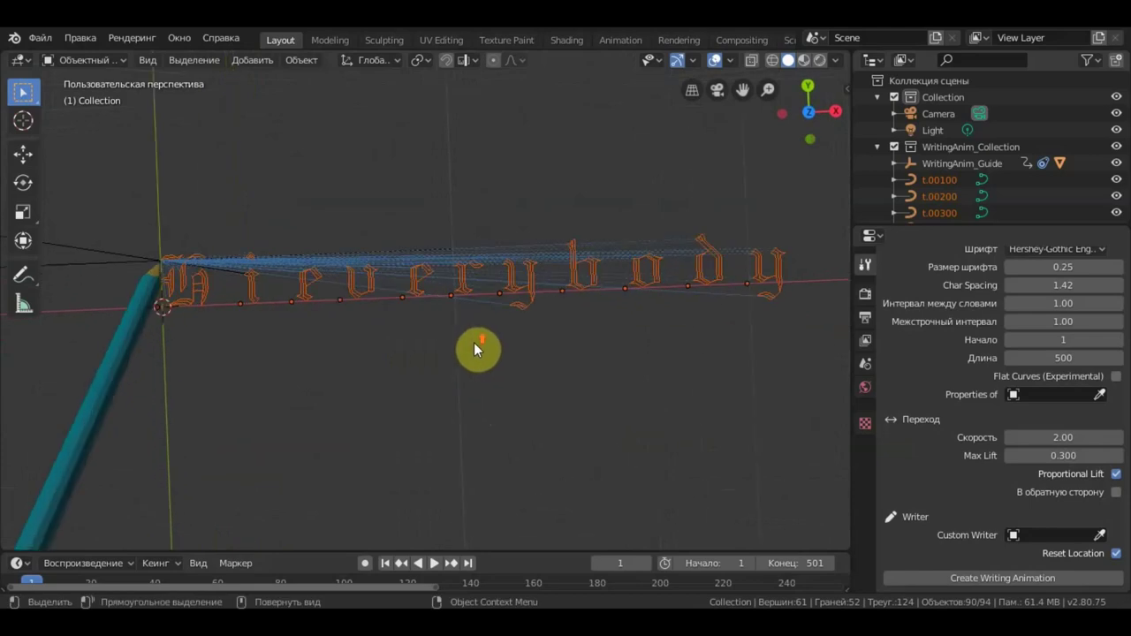
pyautogui.scroll(3, 523, 289)
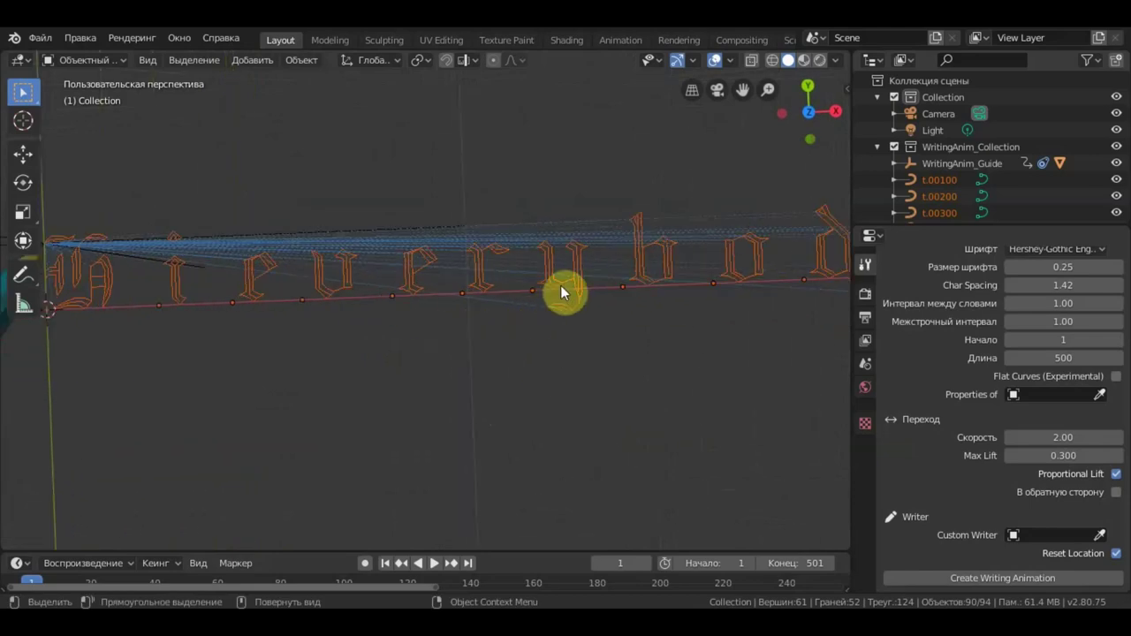
pyautogui.scroll(1, 561, 285)
pyautogui.hotkey('alt', 'a')
pyautogui.scroll(-3, 574, 266)
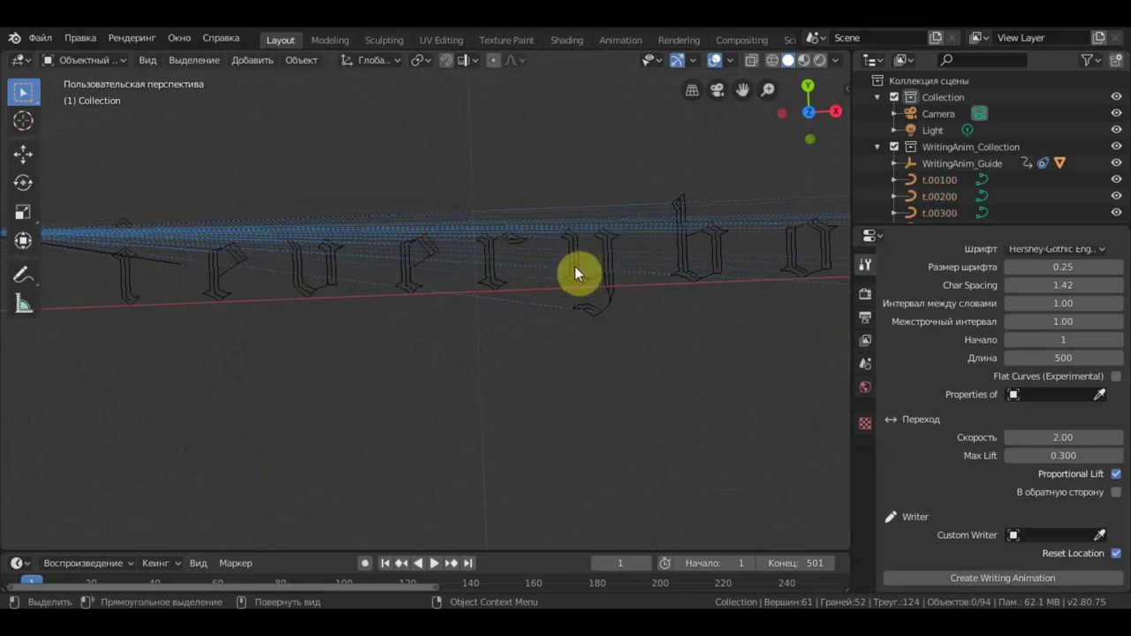
pyautogui.scroll(2, 537, 282)
# Step: Bring the view closer to face the letters and select the e and v curves
pyautogui.moveTo(540, 280)
pyautogui.keyDown('ctrl'); pyautogui.mouseDown(button='middle')
pyautogui.moveTo(423, 362)
pyautogui.moveTo(419, 352)
pyautogui.mouseUp(button='middle'); pyautogui.keyUp('ctrl')
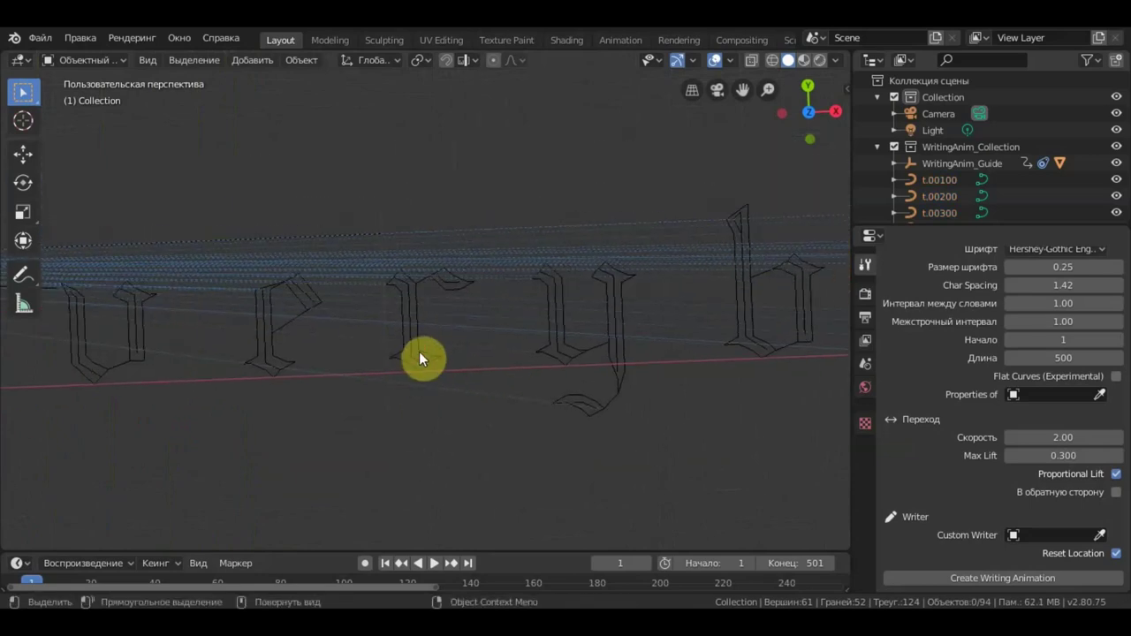
pyautogui.scroll(-1, 441, 353)
pyautogui.scroll(-2, 441, 354)
pyautogui.scroll(-3, 431, 350)
pyautogui.moveTo(278, 353)
pyautogui.mouseDown(button='middle')
pyautogui.moveTo(352, 358)
pyautogui.moveTo(333, 345)
pyautogui.mouseUp(button='middle')
pyautogui.scroll(4, 332, 344)
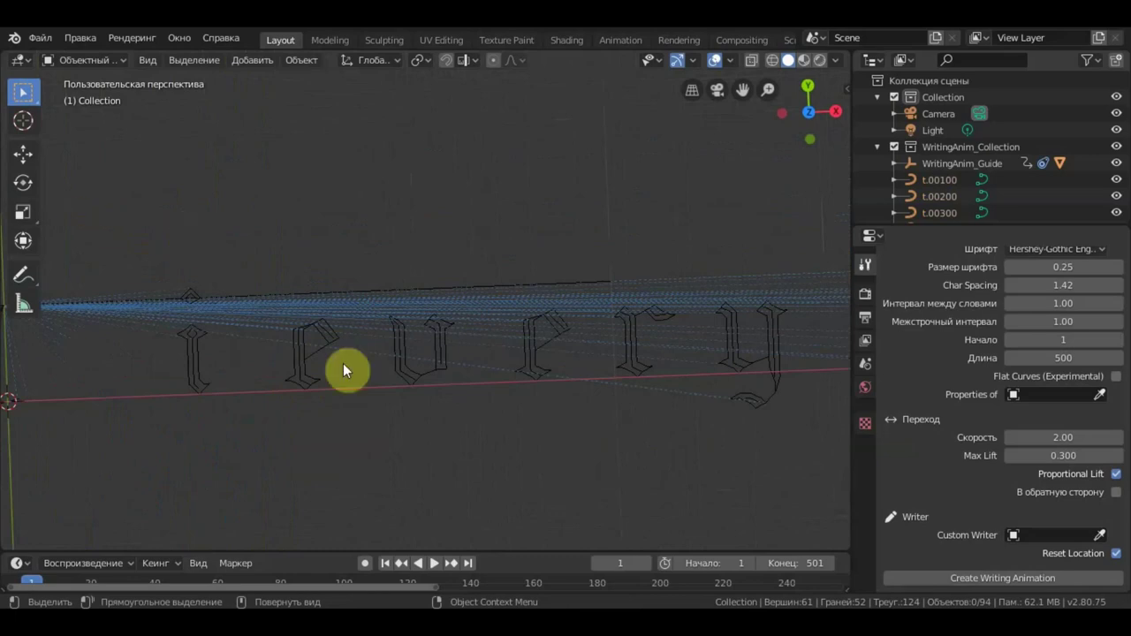
pyautogui.moveTo(433, 454); pyautogui.dragTo(257, 351)
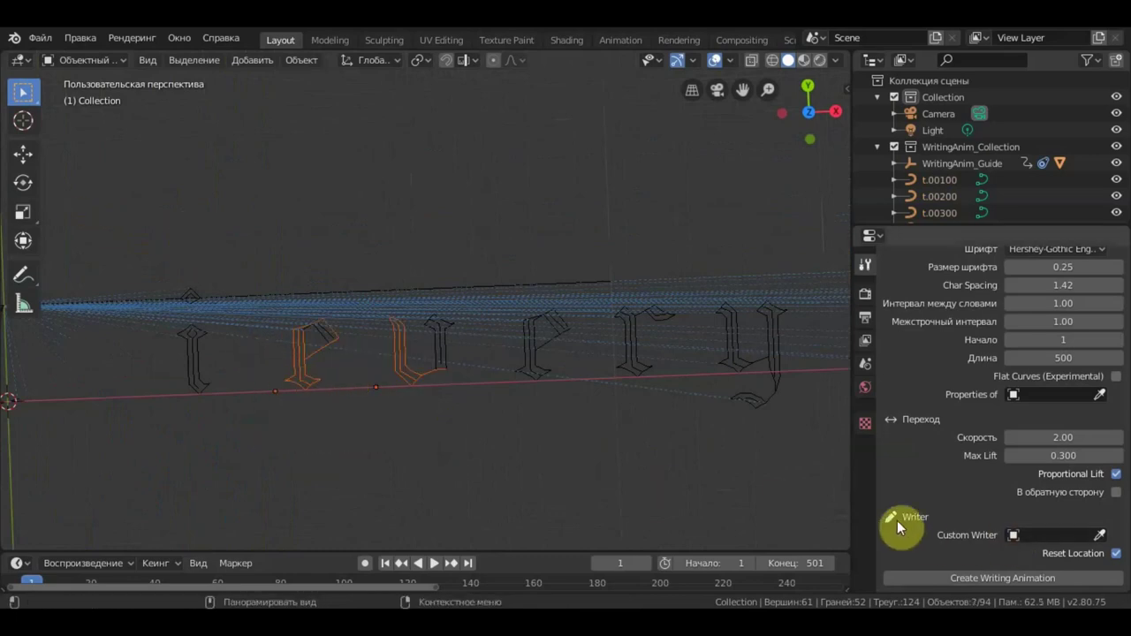
# Step: Deselect the letters, play the animation, stop at frame 126 and pan across the text
pyautogui.click(415, 378)
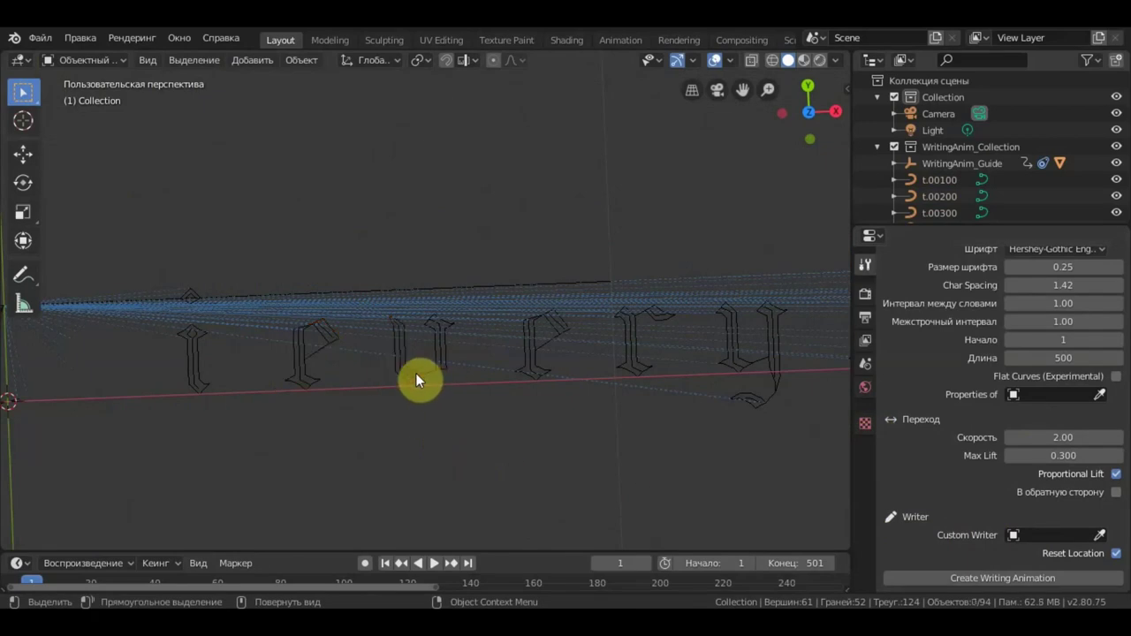
pyautogui.click(433, 563)
pyautogui.scroll(-5, 480, 501)
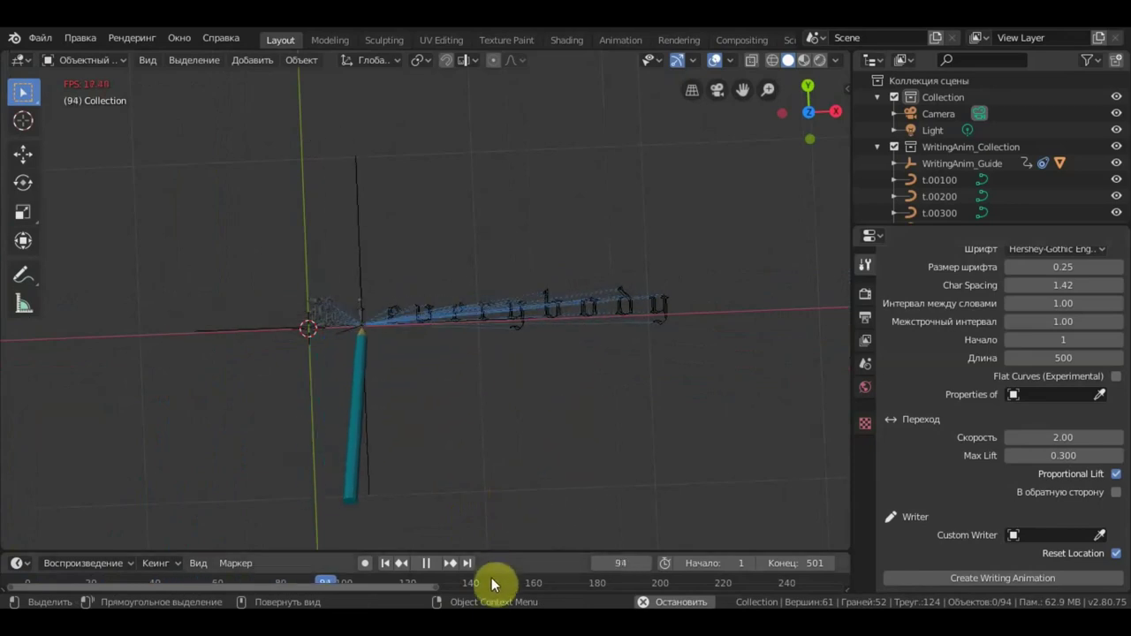
pyautogui.click(426, 564)
pyautogui.scroll(4, 445, 447)
pyautogui.scroll(3, 557, 447)
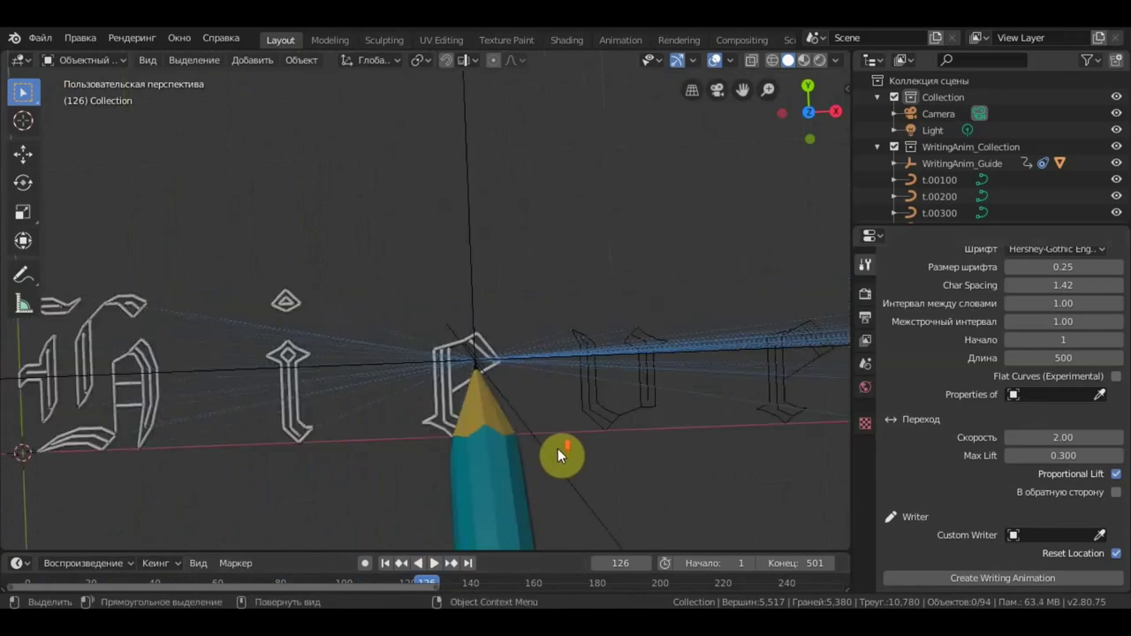
pyautogui.keyDown('shift'); pyautogui.moveTo(558, 448); pyautogui.dragTo(814, 228, button='middle'); pyautogui.keyUp('shift')
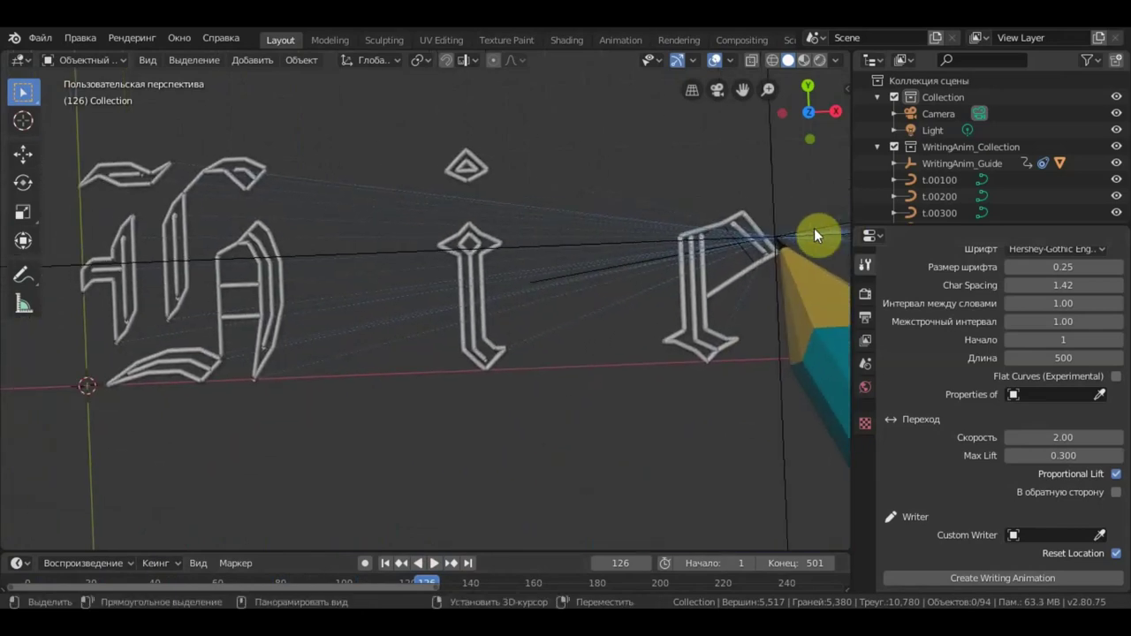
# Step: Orbit around the letters and pencil and select the t.00200 curve
pyautogui.moveTo(675, 336); pyautogui.dragTo(675, 338, button='middle')
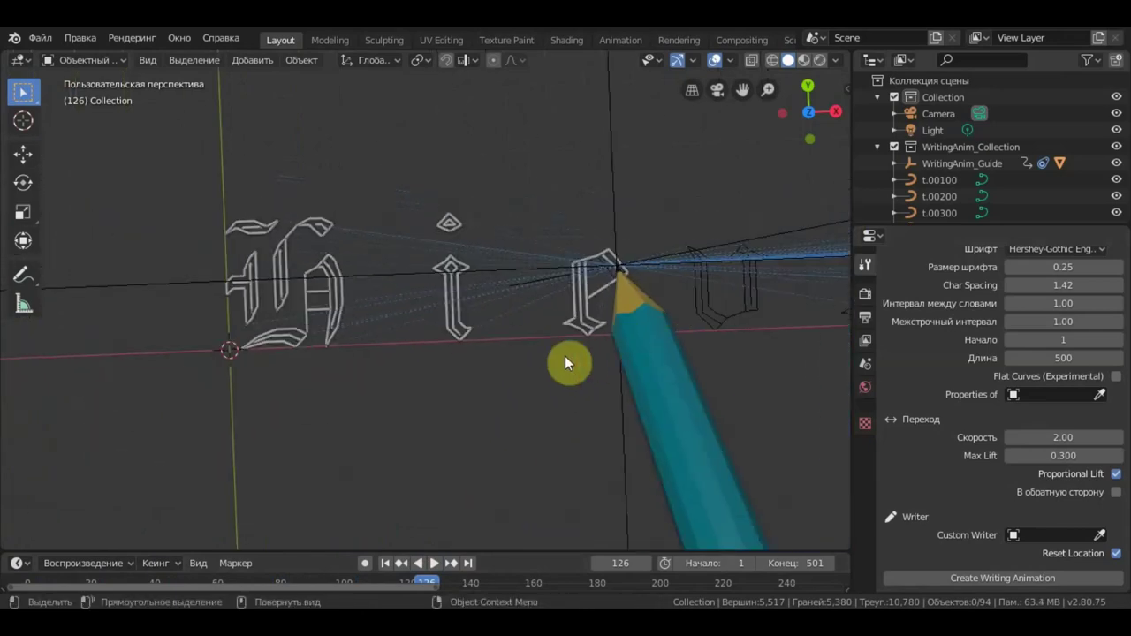
pyautogui.scroll(-2, 546, 355)
pyautogui.scroll(-1, 547, 355)
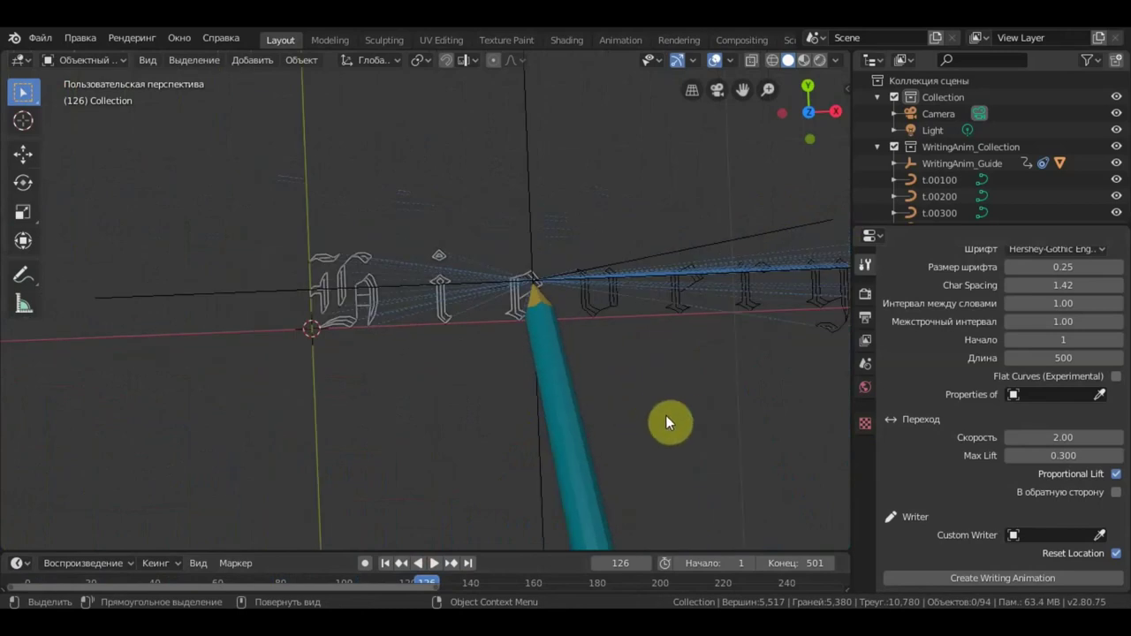
pyautogui.moveTo(693, 415); pyautogui.dragTo(677, 420, button='middle')
pyautogui.click(541, 208)
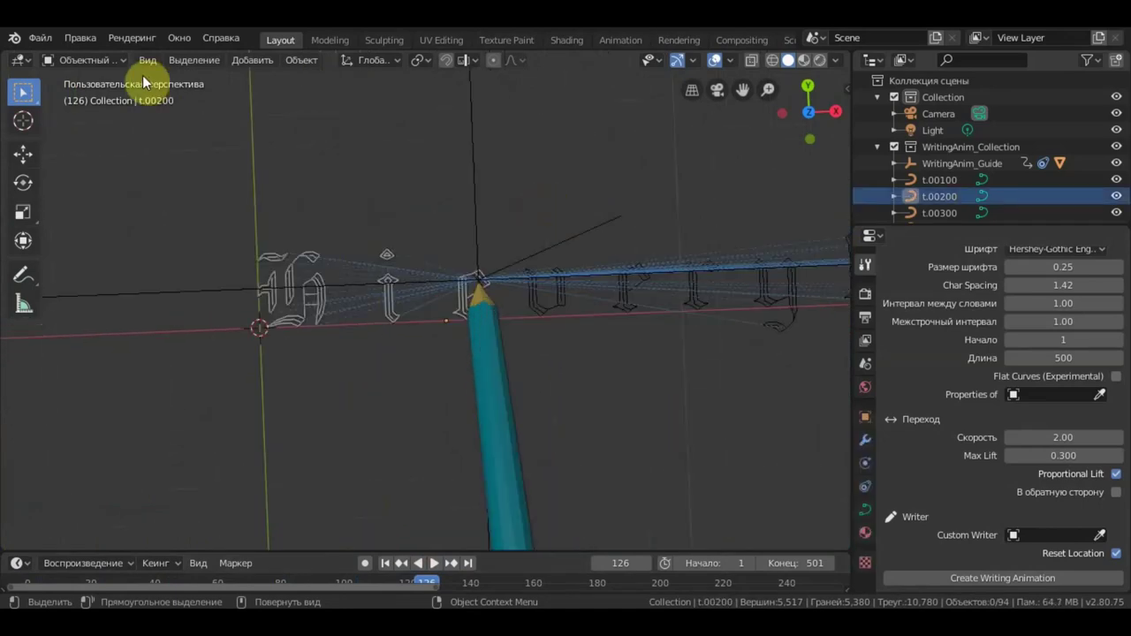
pyautogui.moveTo(140, 310); pyautogui.dragTo(220, 485)
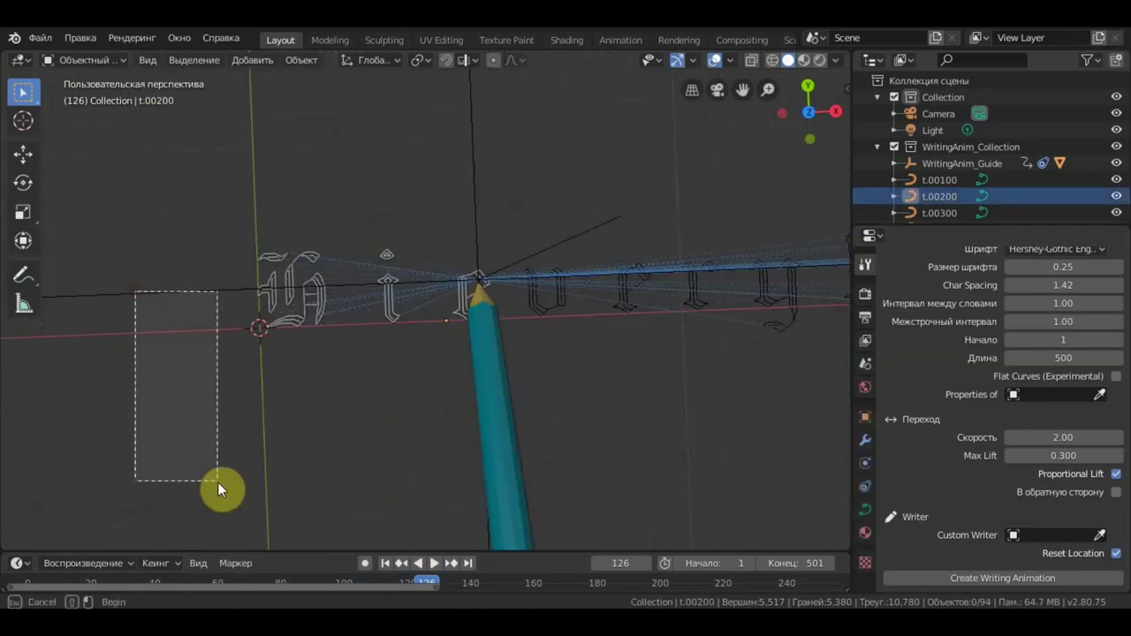
pyautogui.moveTo(139, 373); pyautogui.dragTo(227, 529)
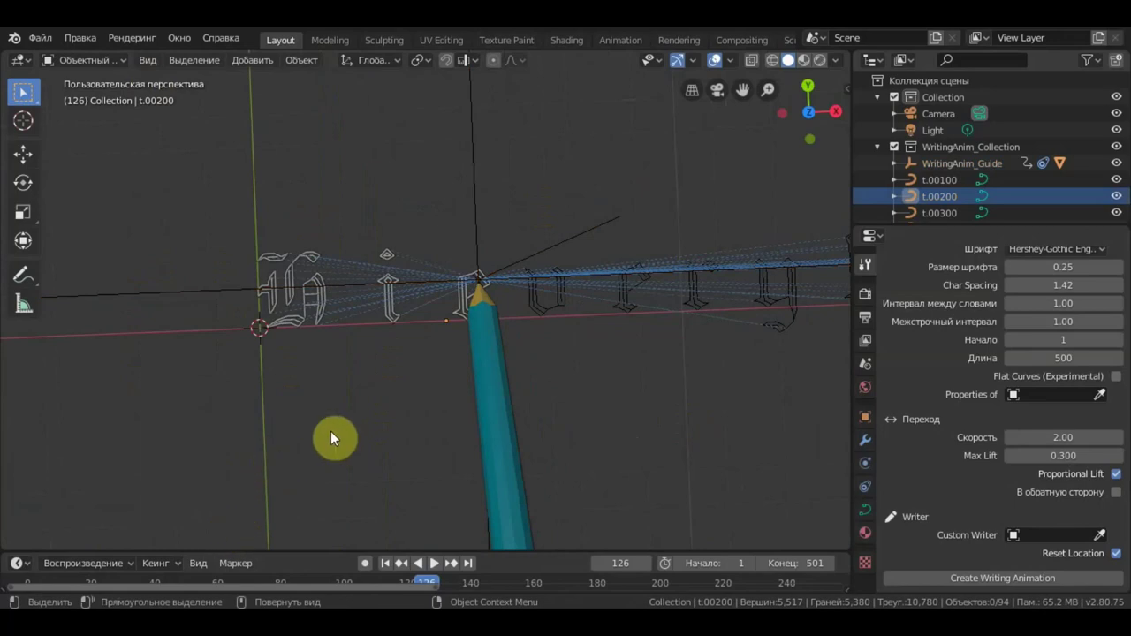
# Step: Select the t.00100 curve of the letter i and zoom in on it
pyautogui.moveTo(421, 435); pyautogui.dragTo(423, 432, button='middle')
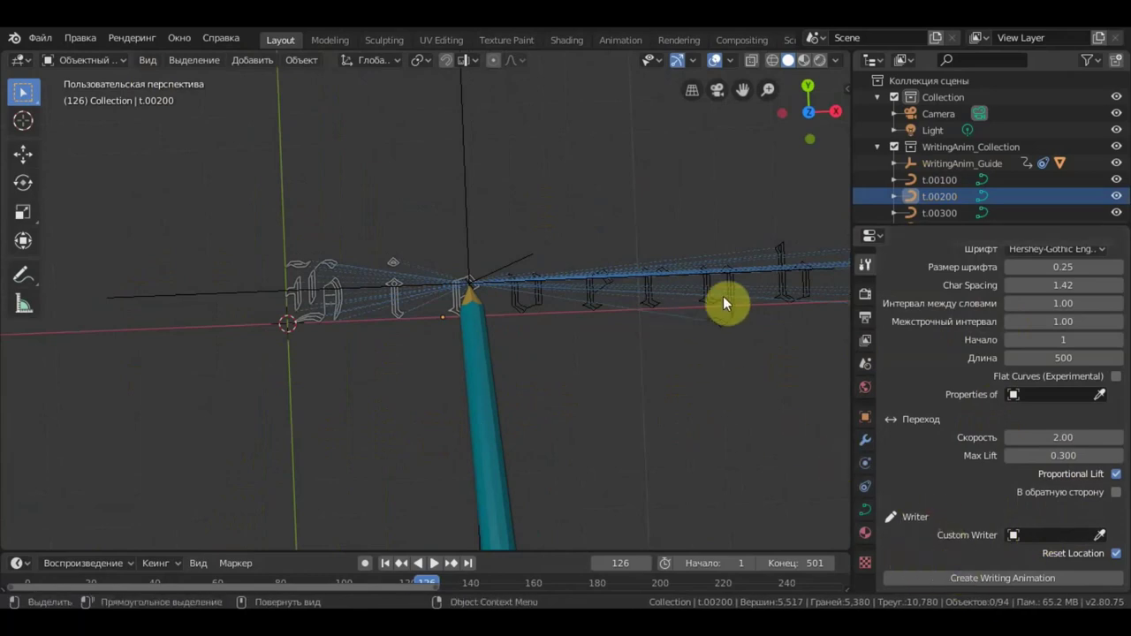
pyautogui.click(941, 184)
pyautogui.scroll(3, 381, 317)
pyautogui.scroll(2, 382, 317)
pyautogui.scroll(3, 312, 291)
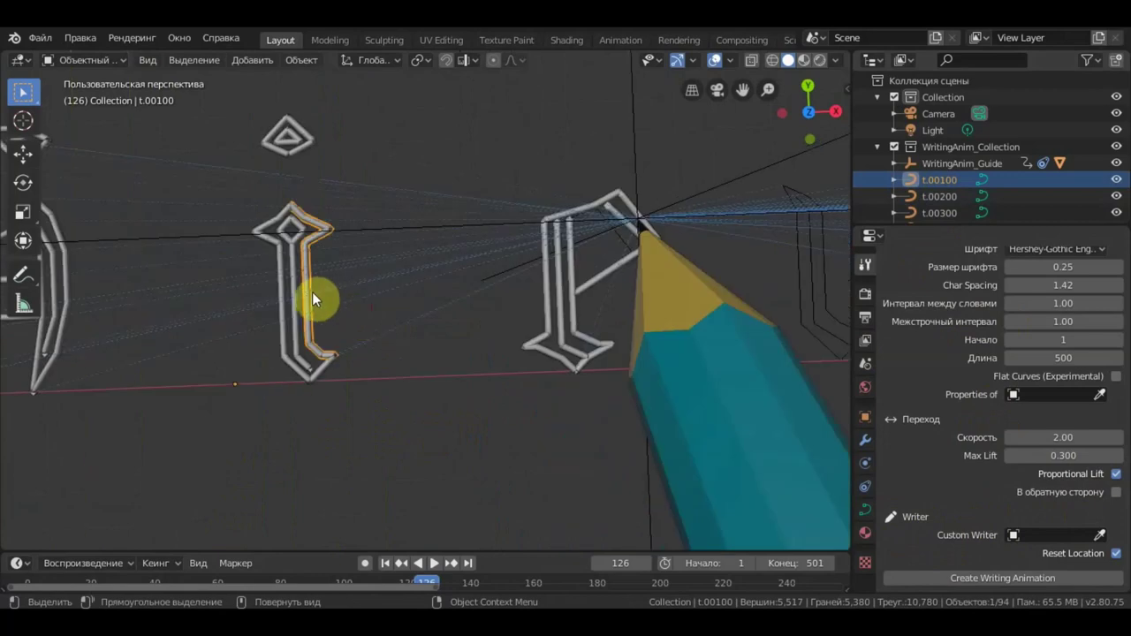
# Step: Create a new material for the t.00100 curve with a red base colour
pyautogui.click(865, 533)
pyautogui.click(1015, 334)
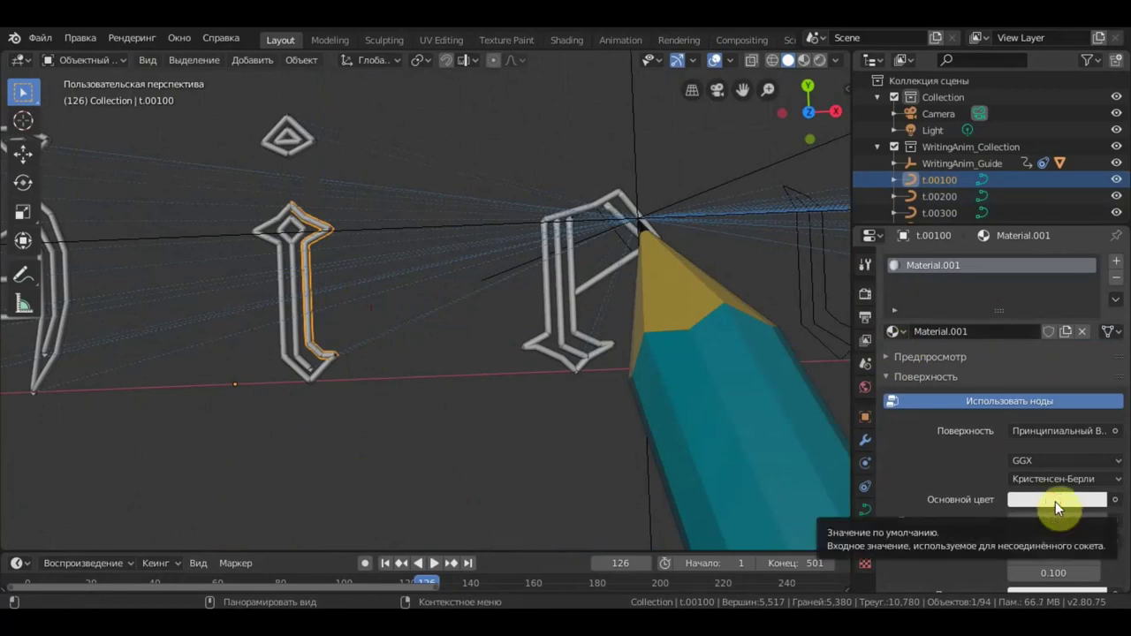
pyautogui.click(1076, 500)
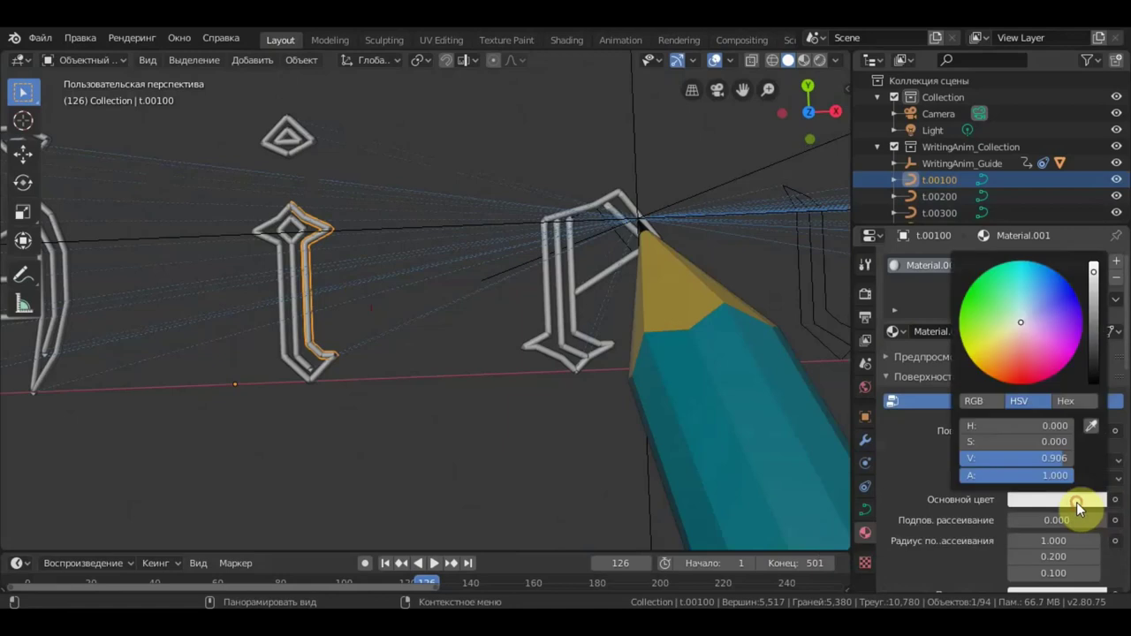
pyautogui.click(1022, 374)
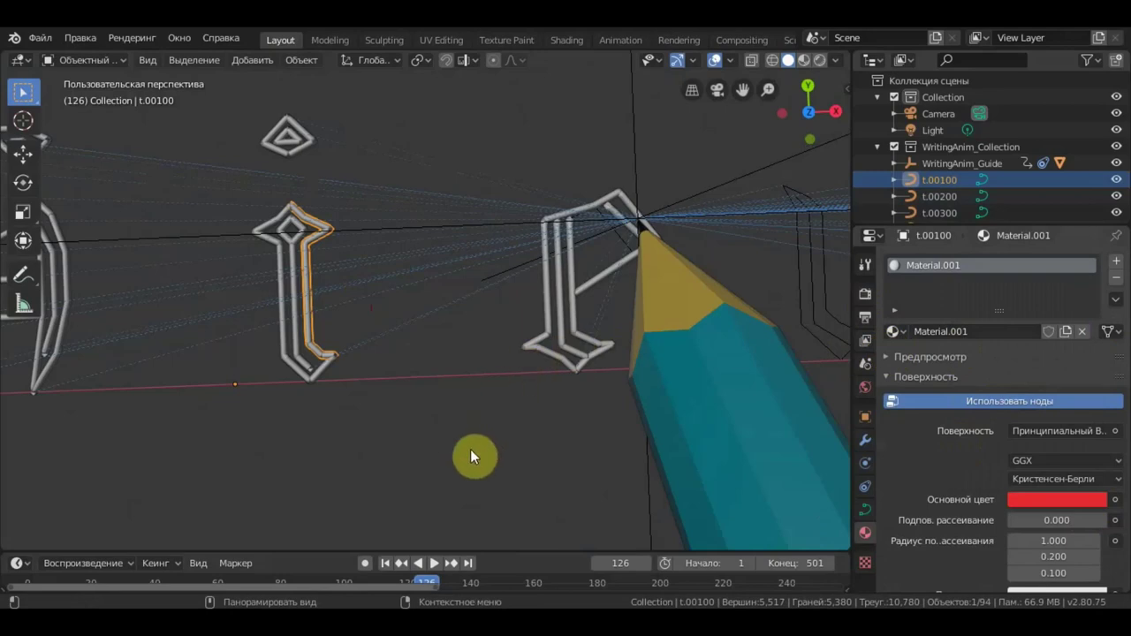
# Step: Switch the viewport to Material Preview and orbit close to the red i
pyautogui.moveTo(471, 456); pyautogui.dragTo(473, 438, button='middle')
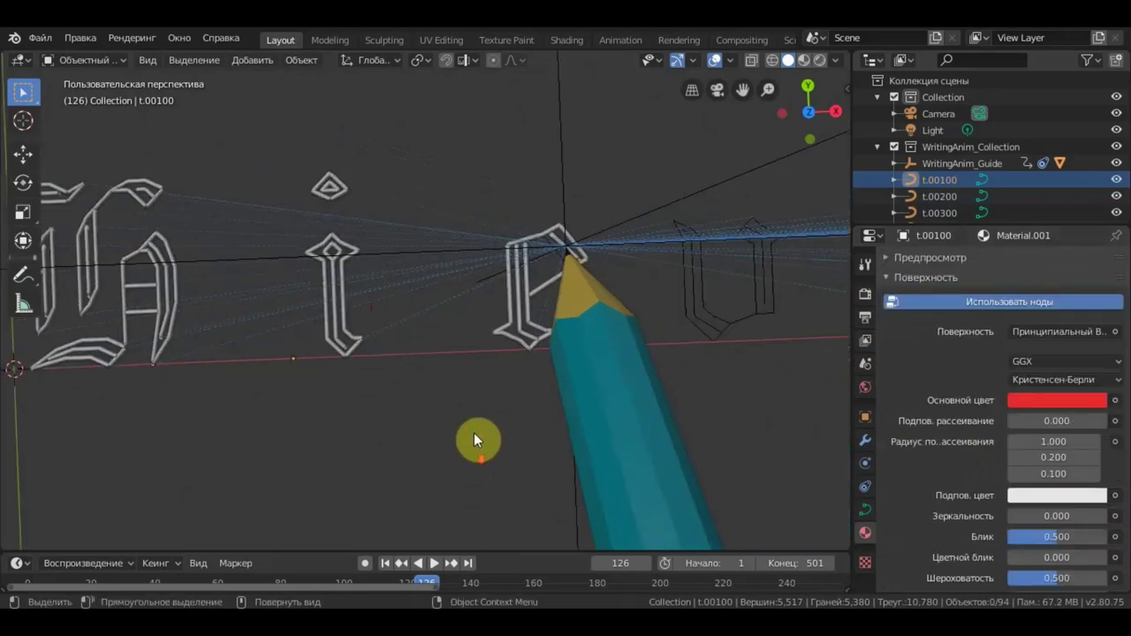
pyautogui.click(804, 60)
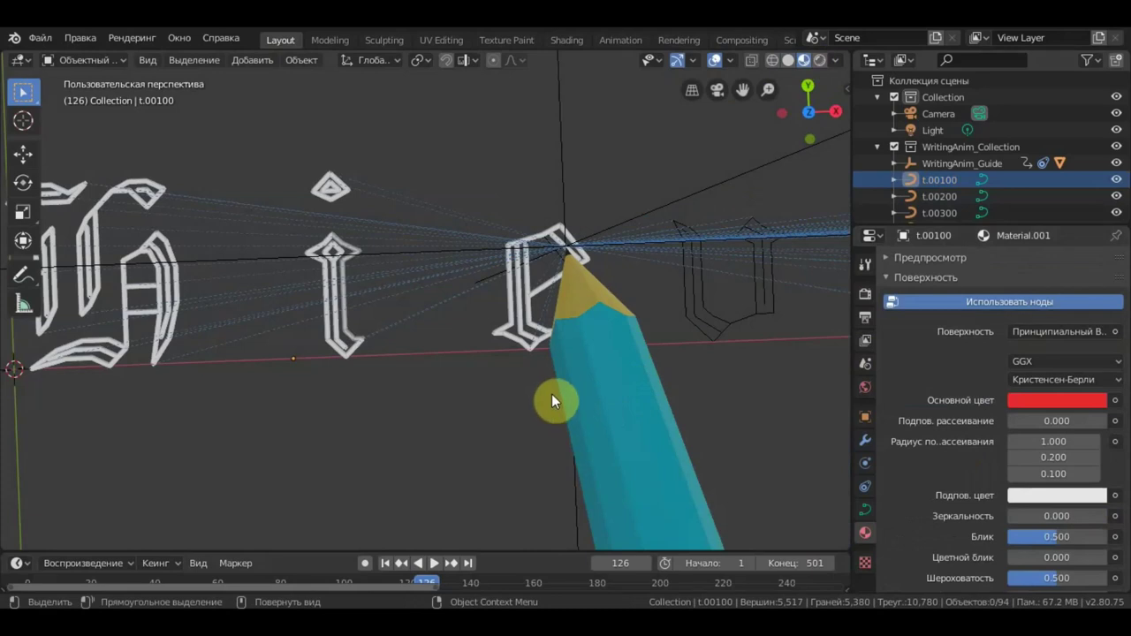
pyautogui.moveTo(520, 352)
pyautogui.mouseDown(button='middle')
pyautogui.moveTo(435, 393)
pyautogui.moveTo(565, 399)
pyautogui.mouseUp(button='middle')
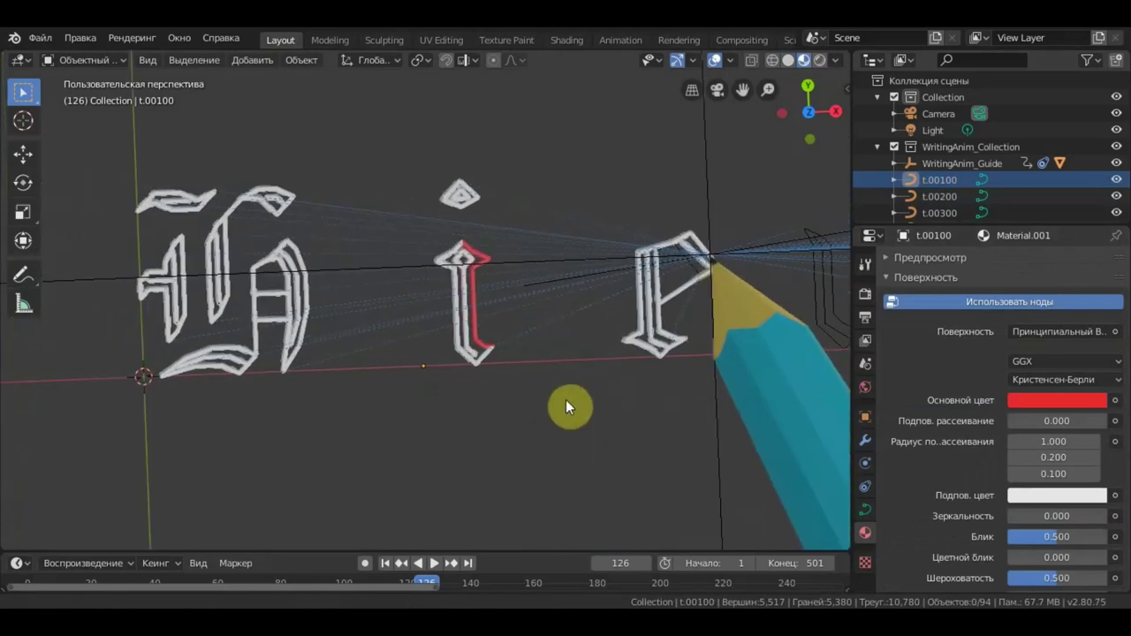
# Step: Assign the red Material.001 to the next two pieces of the letter i
pyautogui.scroll(4, 542, 353)
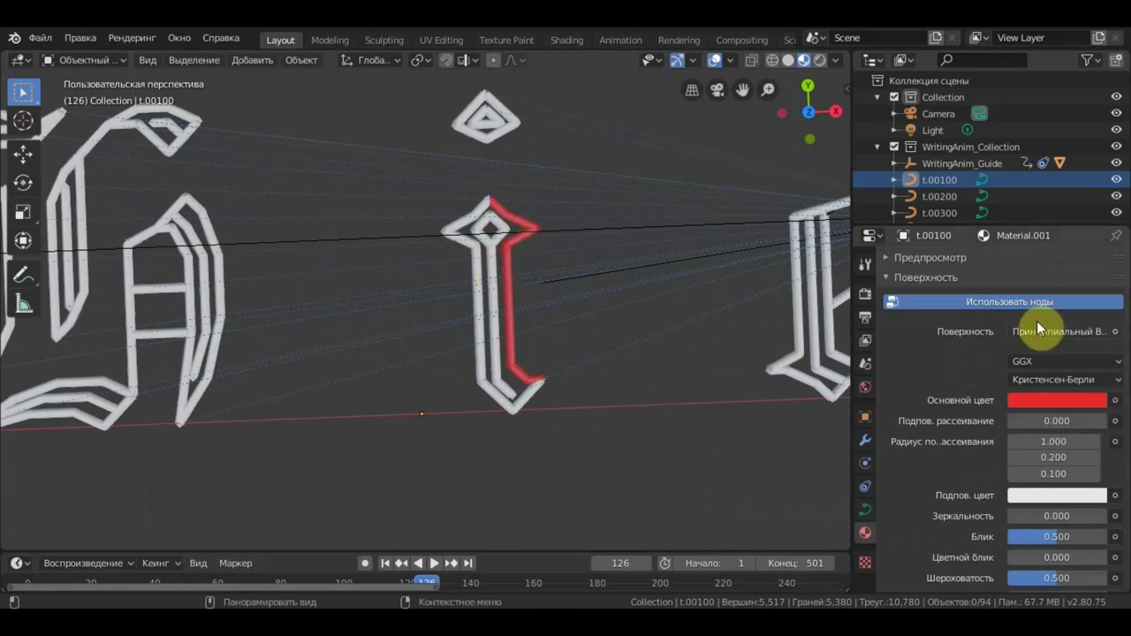
pyautogui.click(496, 331)
pyautogui.click(894, 331)
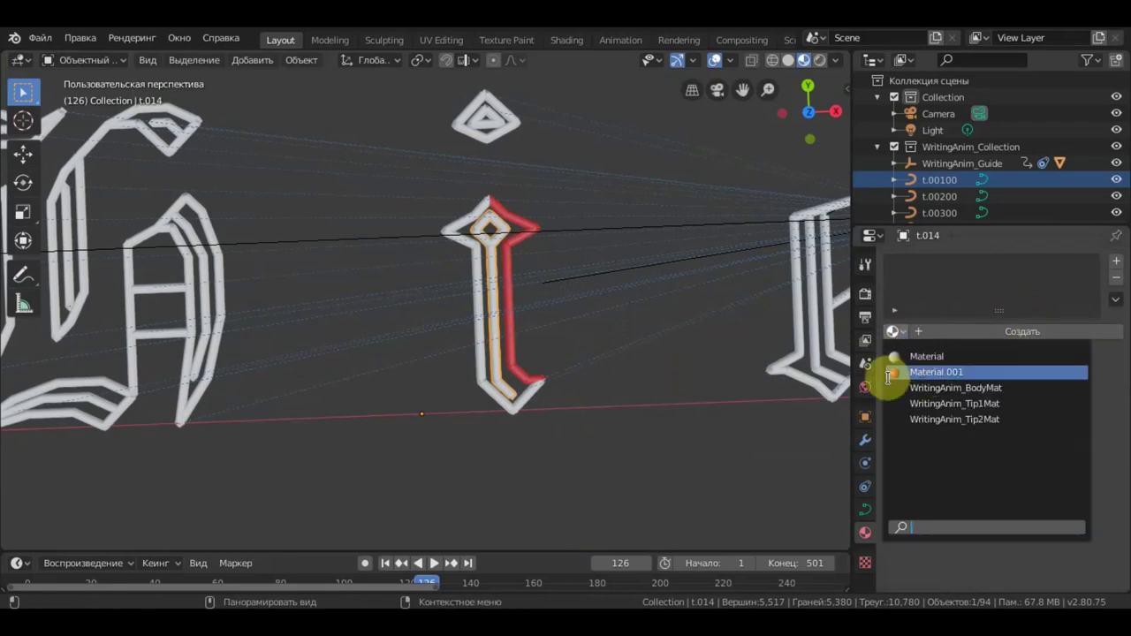
pyautogui.click(1021, 333)
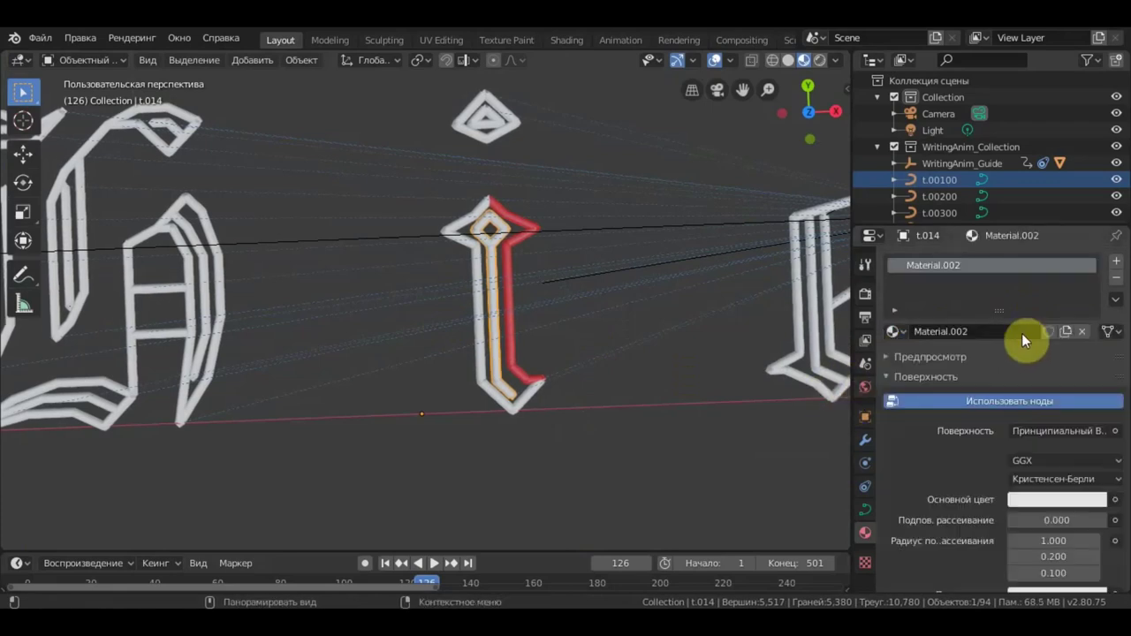
pyautogui.click(903, 332)
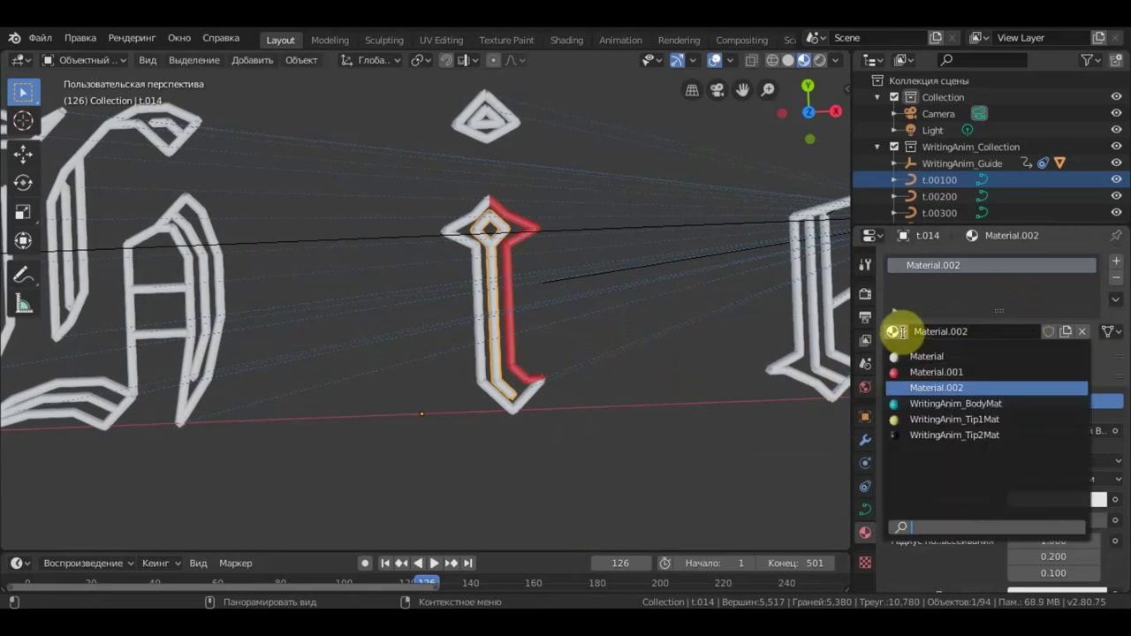
pyautogui.click(936, 371)
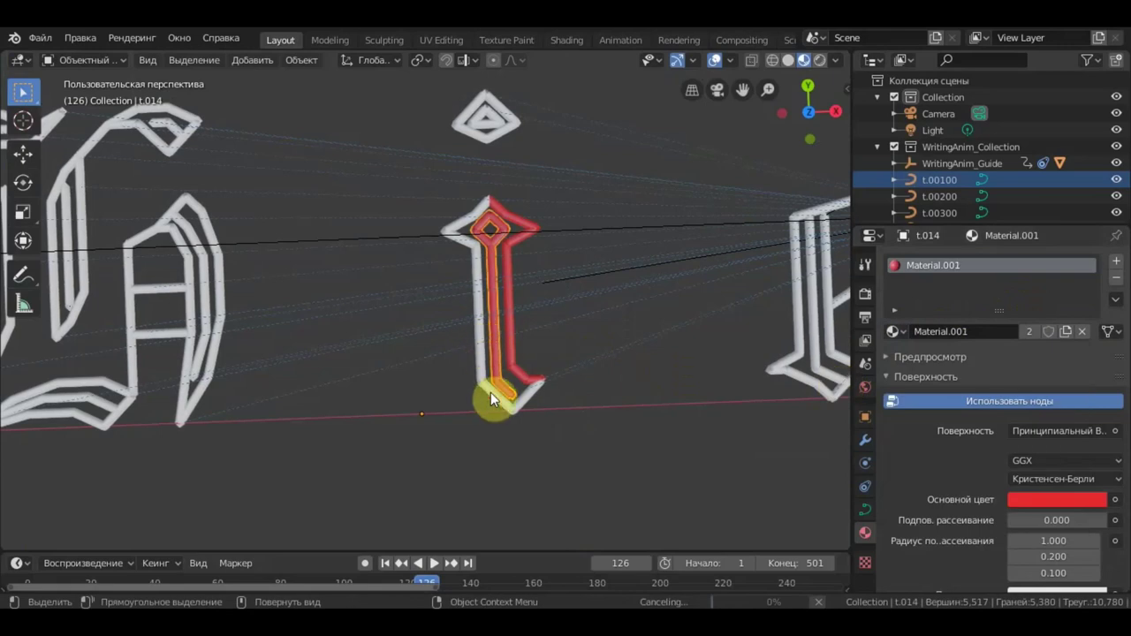
pyautogui.hotkey('ctrl', 'z')
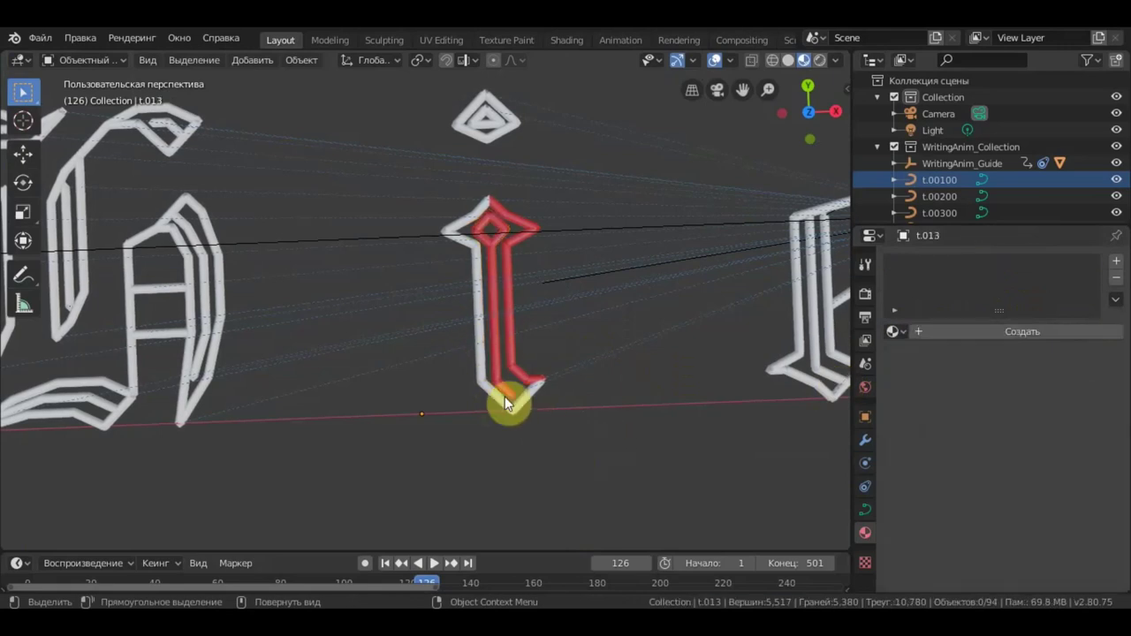
pyautogui.click(501, 400)
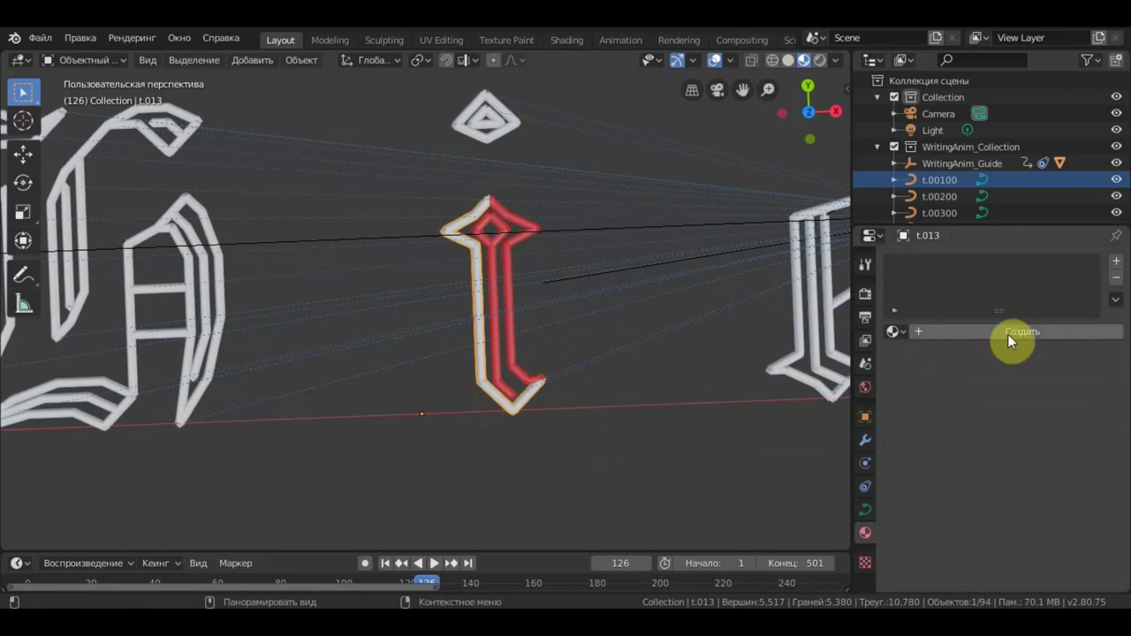
pyautogui.click(1007, 333)
pyautogui.click(906, 332)
pyautogui.click(919, 367)
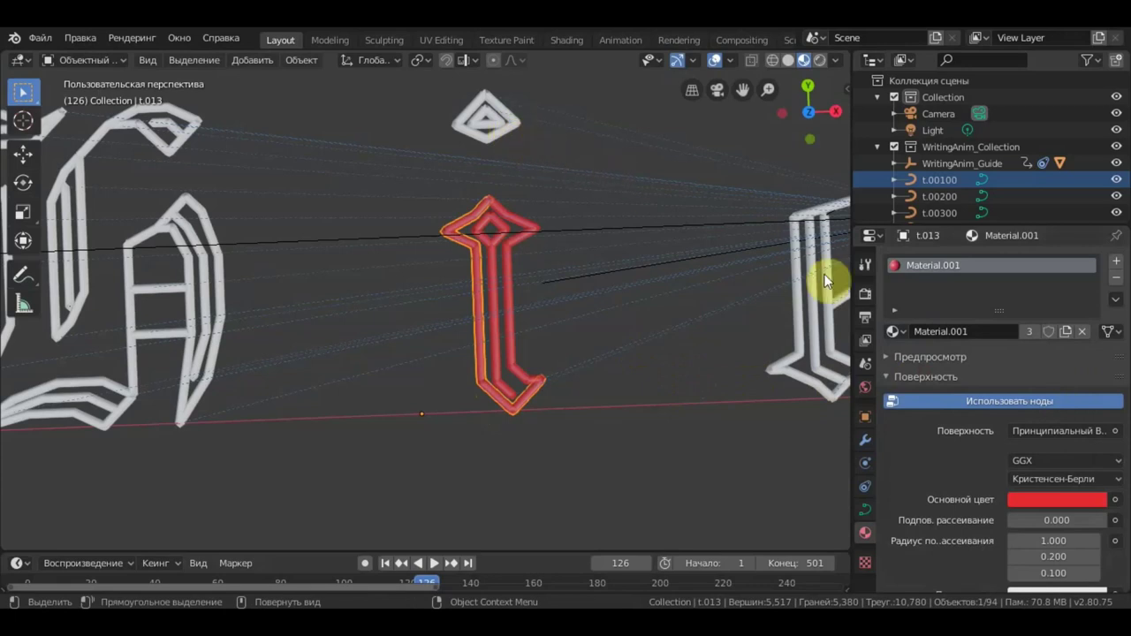
# Step: Assign Material.001 to the i's dot and its last remaining piece
pyautogui.scroll(4, 492, 222)
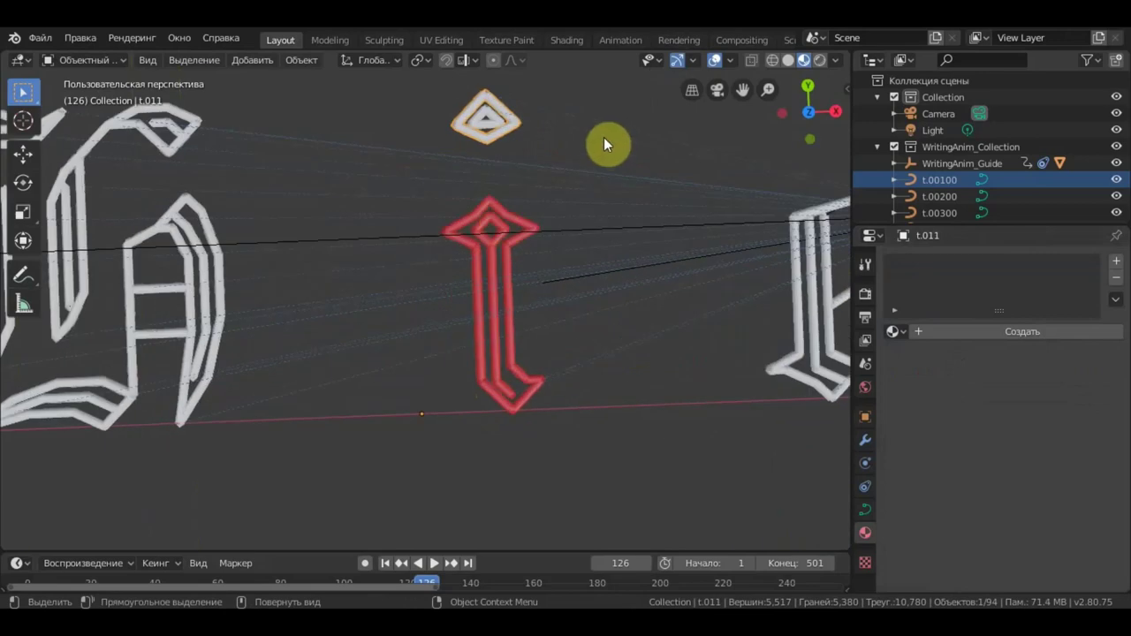
pyautogui.scroll(2, 604, 139)
pyautogui.scroll(-3, 619, 194)
pyautogui.click(1022, 332)
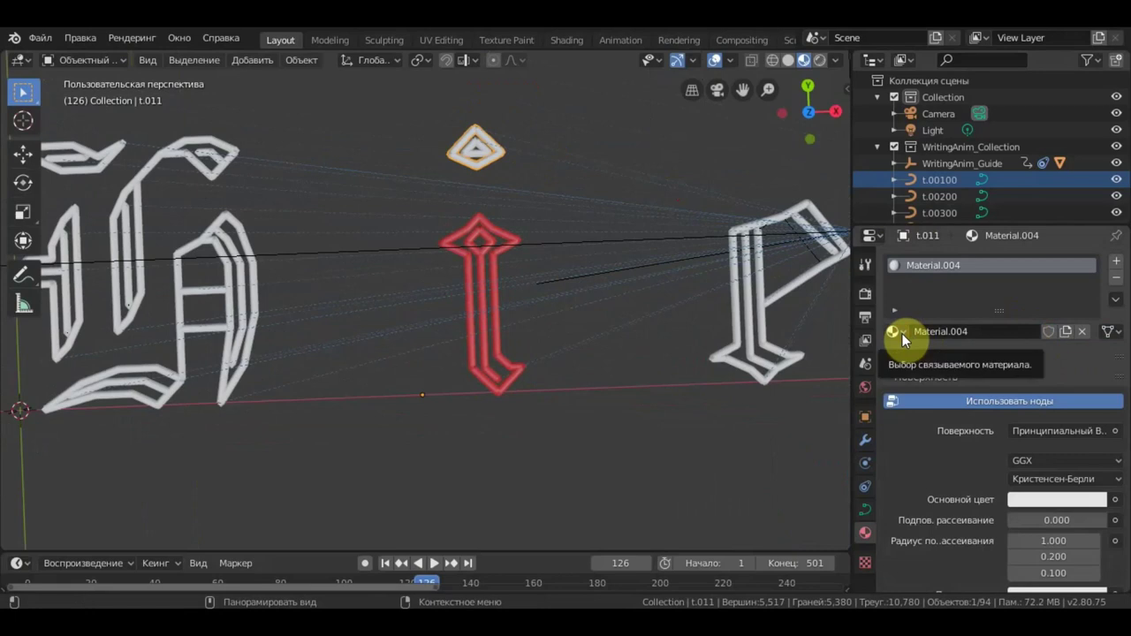
pyautogui.click(901, 334)
pyautogui.click(924, 373)
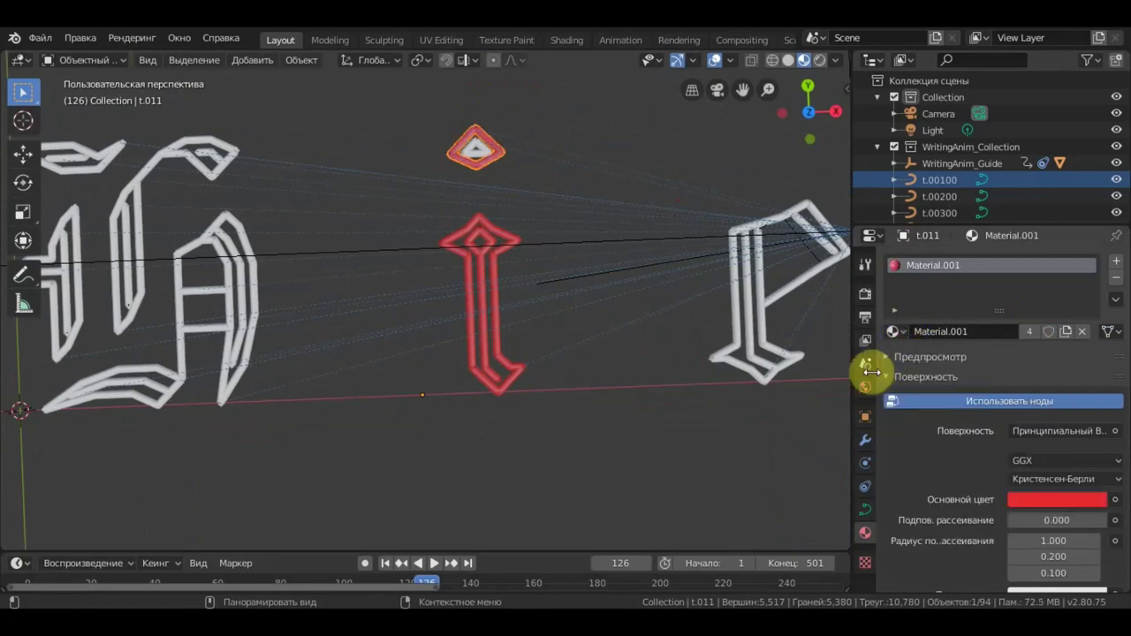
pyautogui.click(481, 152)
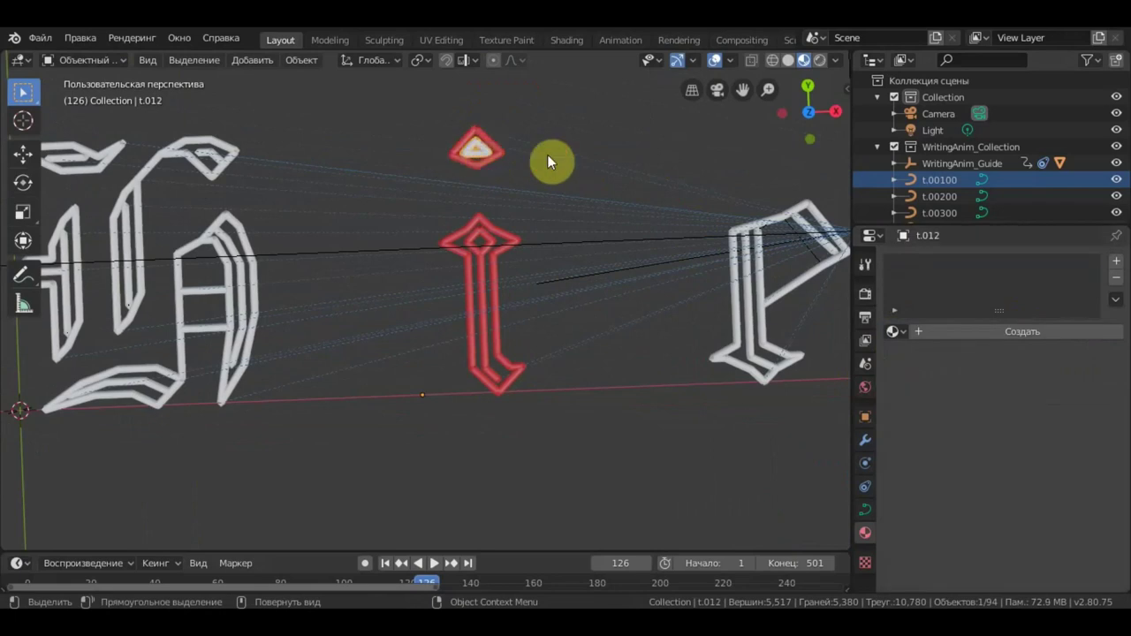
pyautogui.click(904, 333)
pyautogui.click(919, 373)
pyautogui.scroll(-3, 685, 415)
pyautogui.scroll(-3, 672, 415)
pyautogui.scroll(-2, 698, 398)
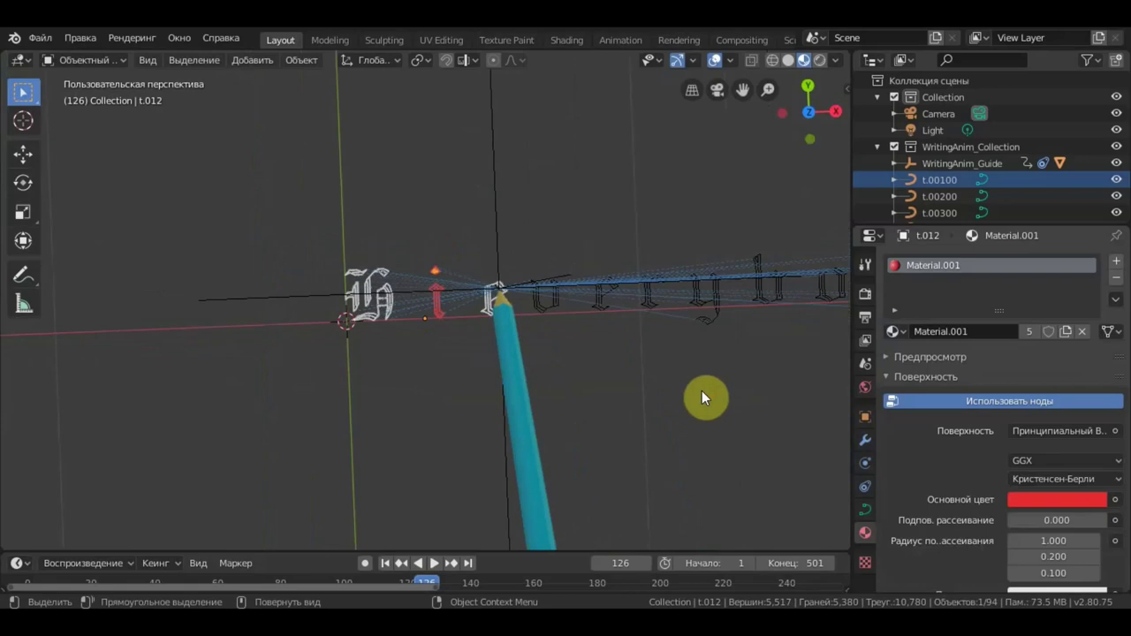
# Step: Add a plane, move it behind the text and scale it up twice
pyautogui.hotkey('shift', 'a')
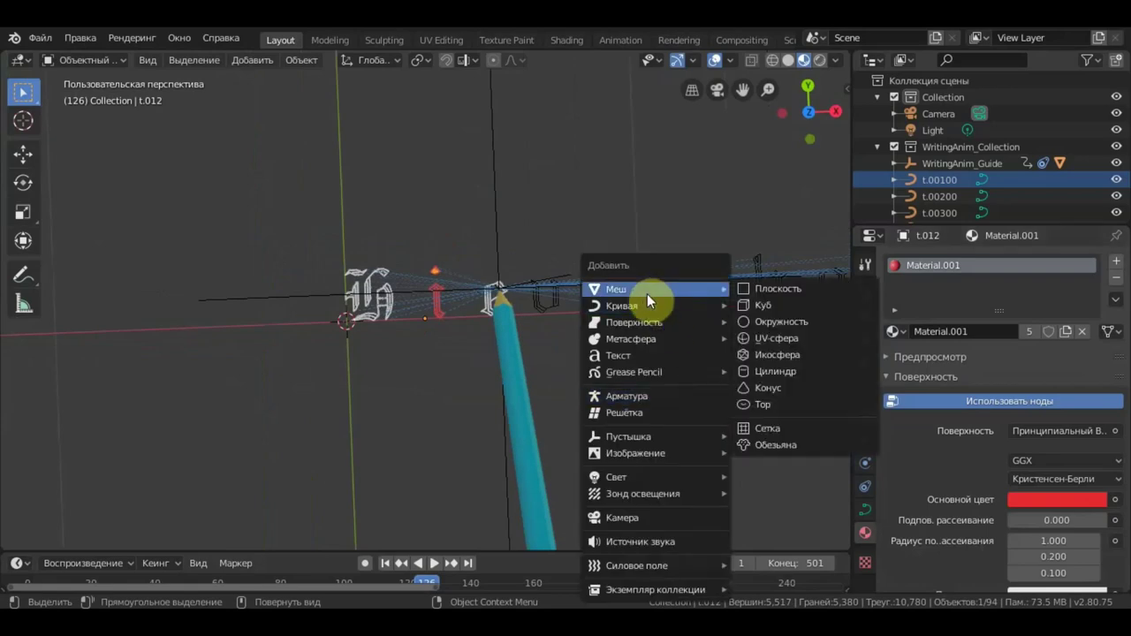
pyautogui.click(795, 288)
pyautogui.scroll(-5, 606, 339)
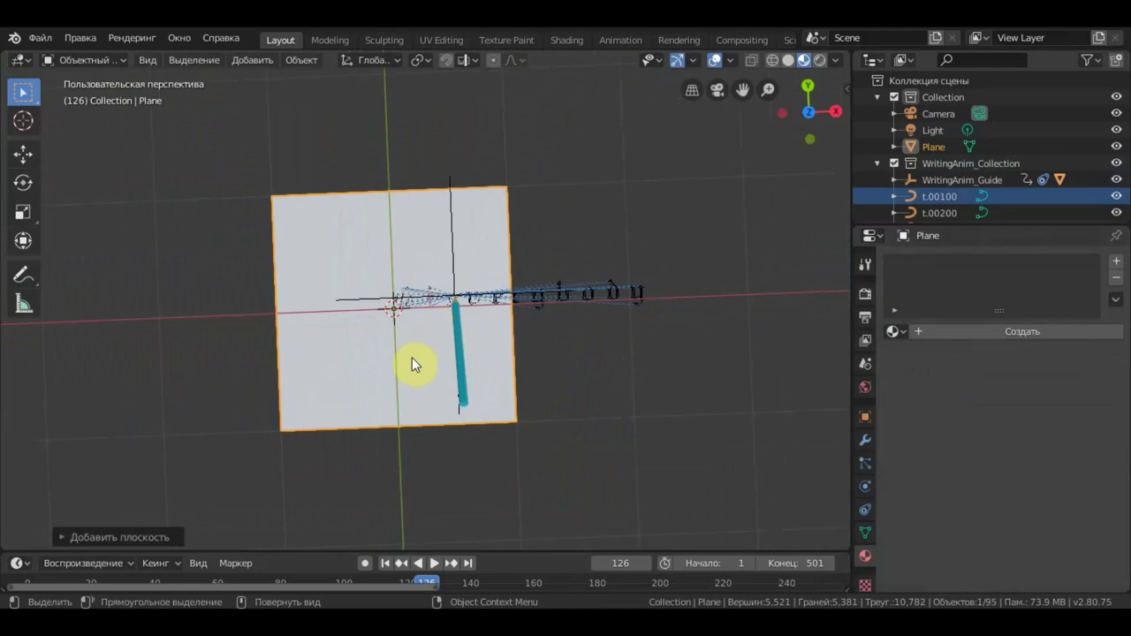
pyautogui.press('g')
pyautogui.click(530, 343)
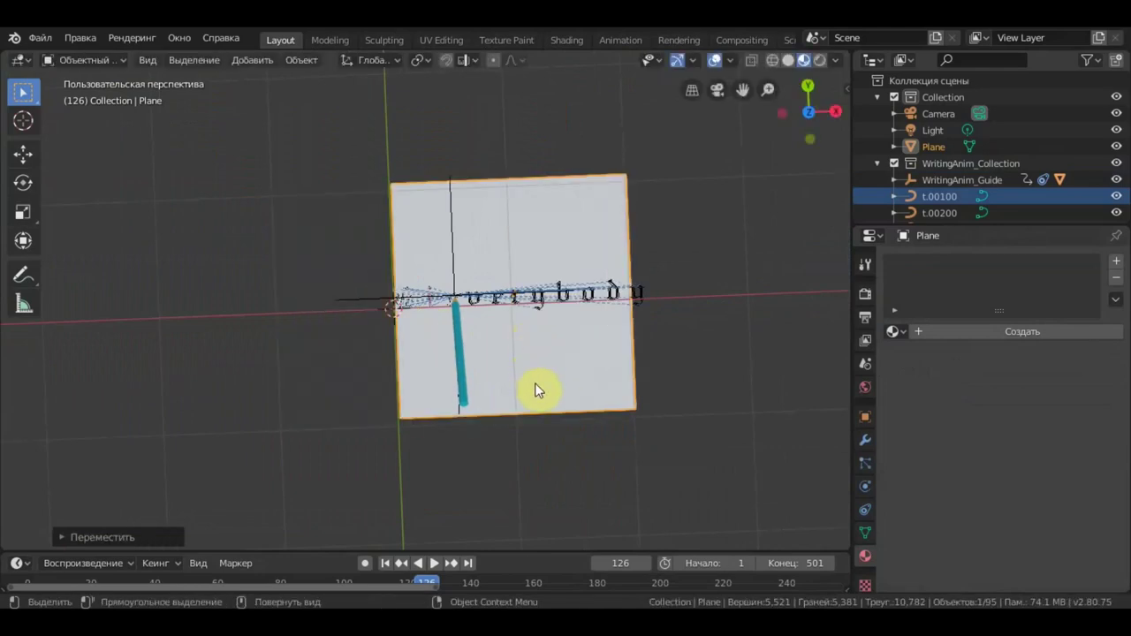
pyautogui.press('s')
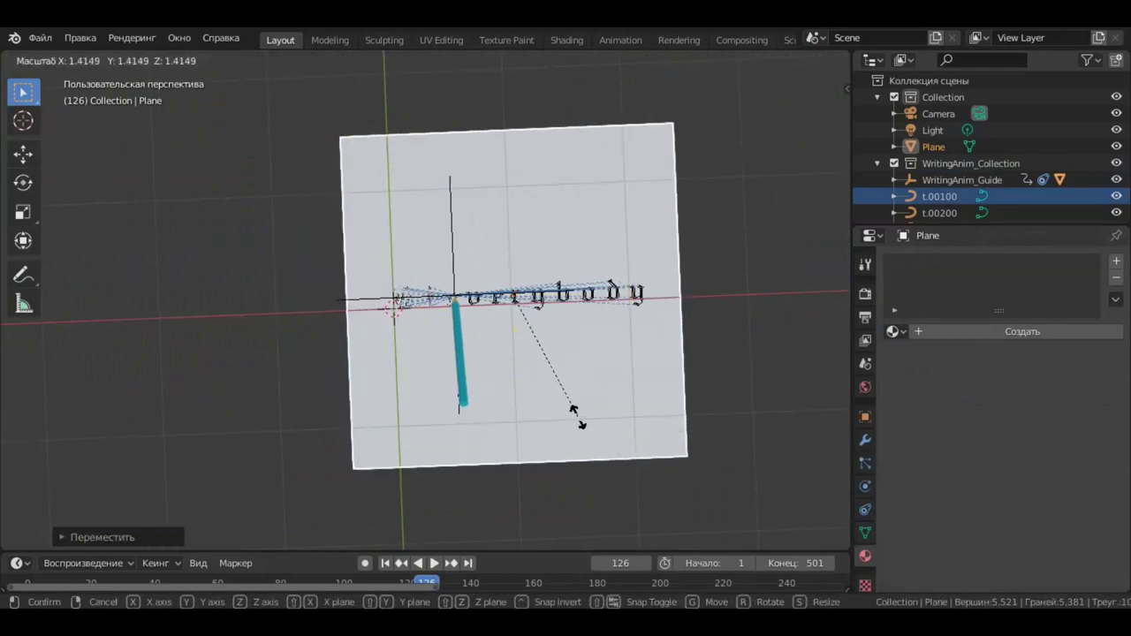
pyautogui.click(578, 419)
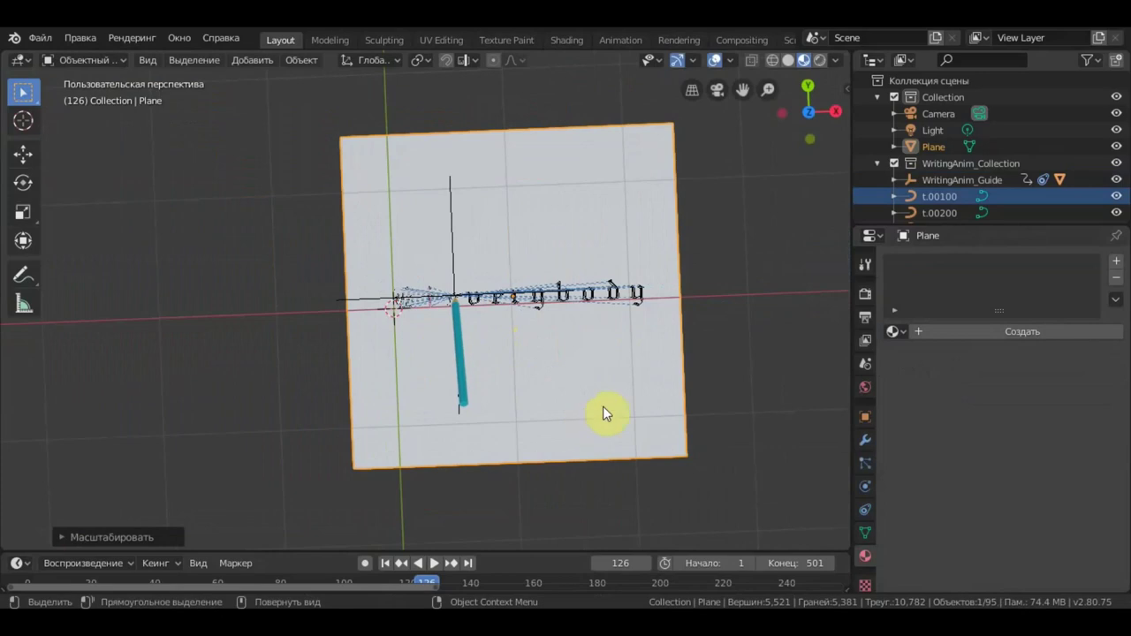
pyautogui.press('s')
pyautogui.click(618, 409)
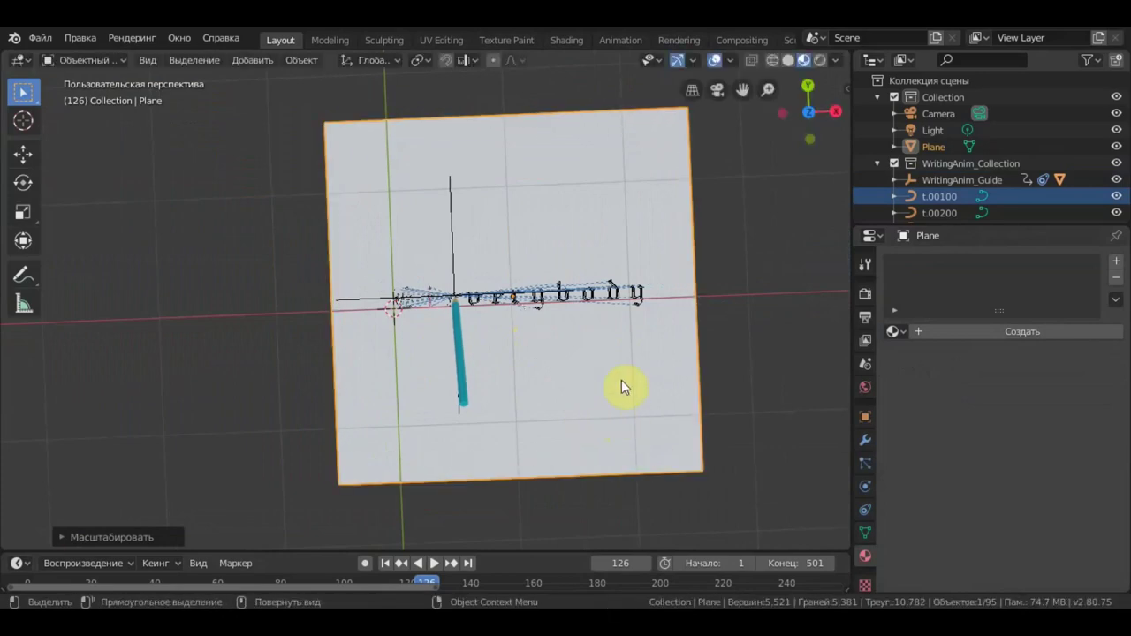
# Step: Recentre the view on the pencil and text and give the plane a new material
pyautogui.scroll(1, 647, 379)
pyautogui.scroll(1, 647, 380)
pyautogui.scroll(2, 647, 380)
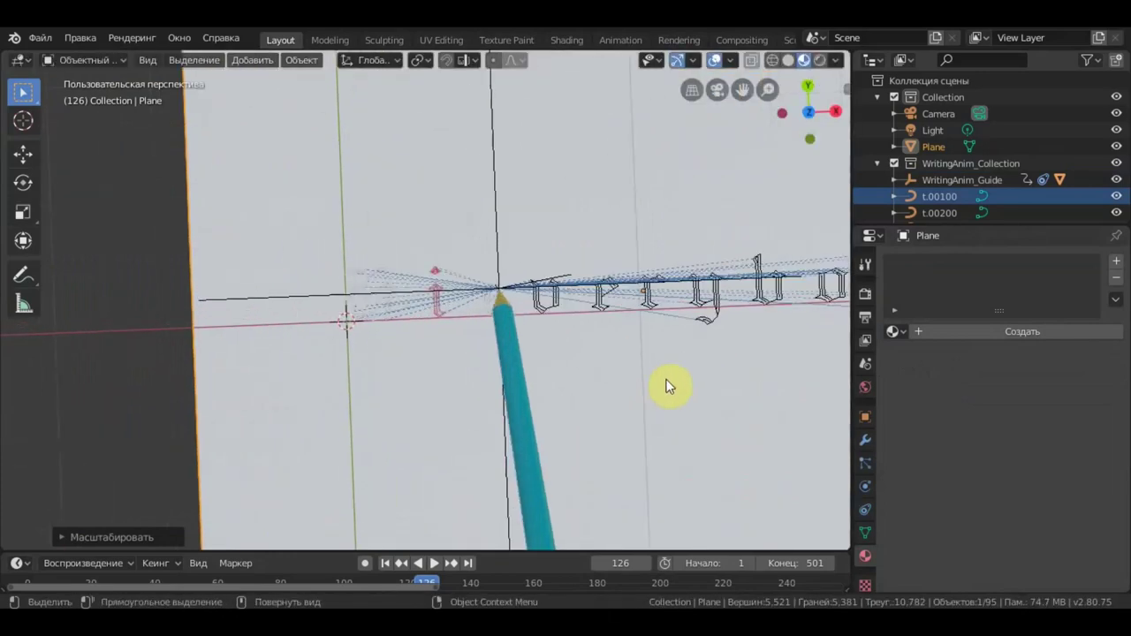
pyautogui.scroll(2, 618, 380)
pyautogui.keyDown('shift'); pyautogui.moveTo(601, 381); pyautogui.dragTo(503, 374, button='middle'); pyautogui.keyUp('shift')
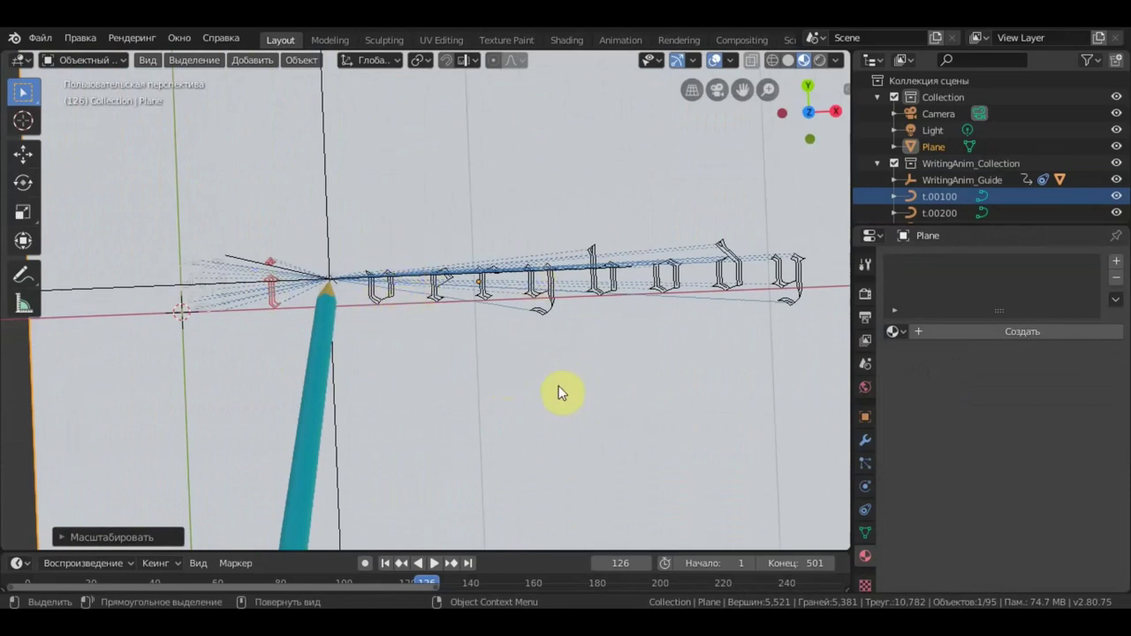
pyautogui.click(1051, 333)
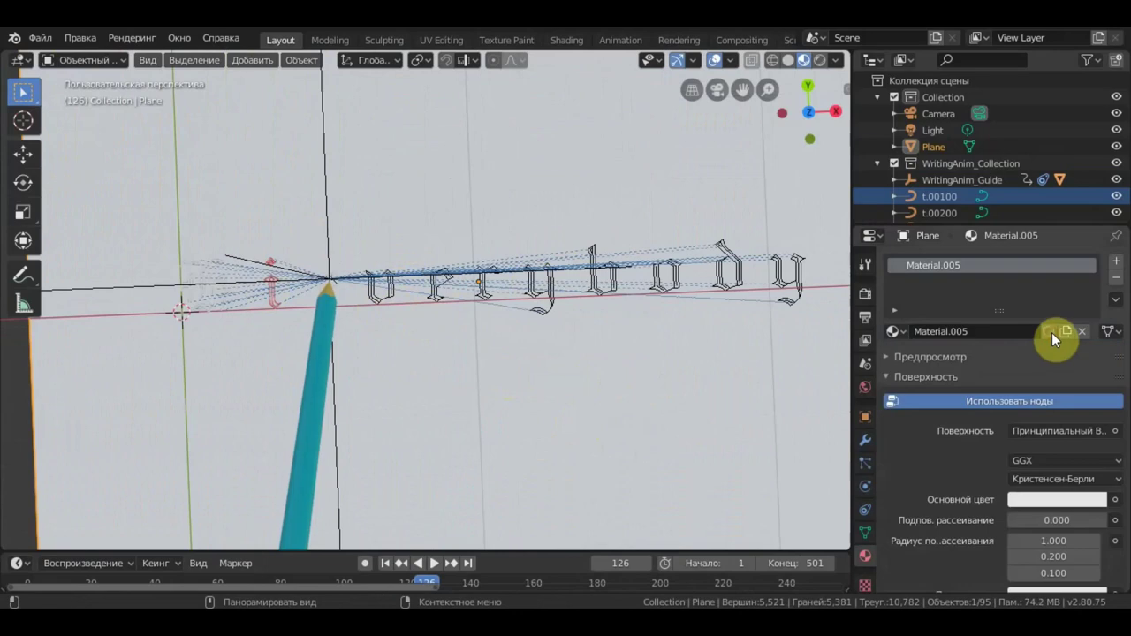
# Step: Lower the Material.005 base colour value to a dark grey of about 0.12
pyautogui.click(1067, 501)
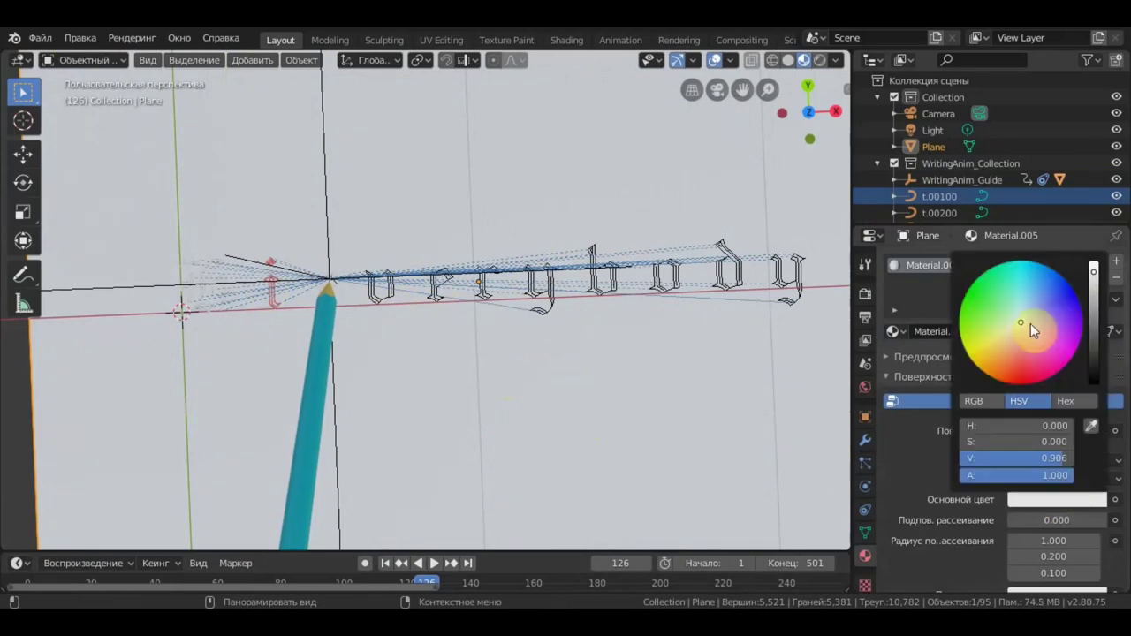
pyautogui.moveTo(1016, 458); pyautogui.dragTo(955, 457)
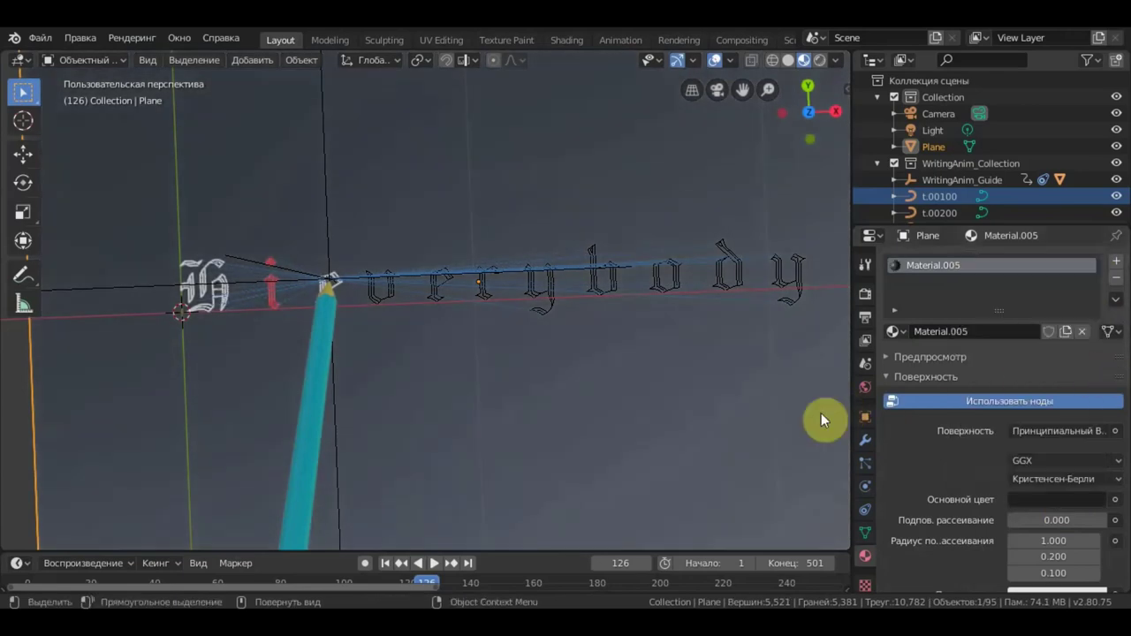
# Step: Play the writing animation and orbit down to watch the pencil write 'Hi ever' over the plane
pyautogui.click(434, 564)
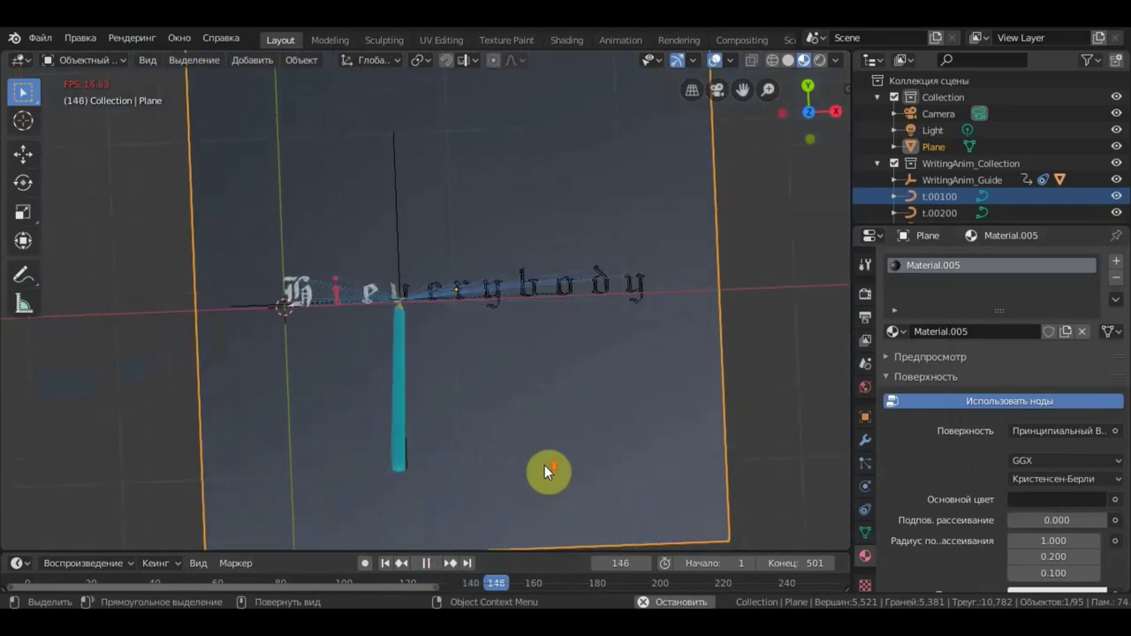
pyautogui.moveTo(545, 464)
pyautogui.mouseDown(button='middle')
pyautogui.moveTo(685, 324)
pyautogui.moveTo(551, 447)
pyautogui.moveTo(549, 472)
pyautogui.mouseUp(button='middle')
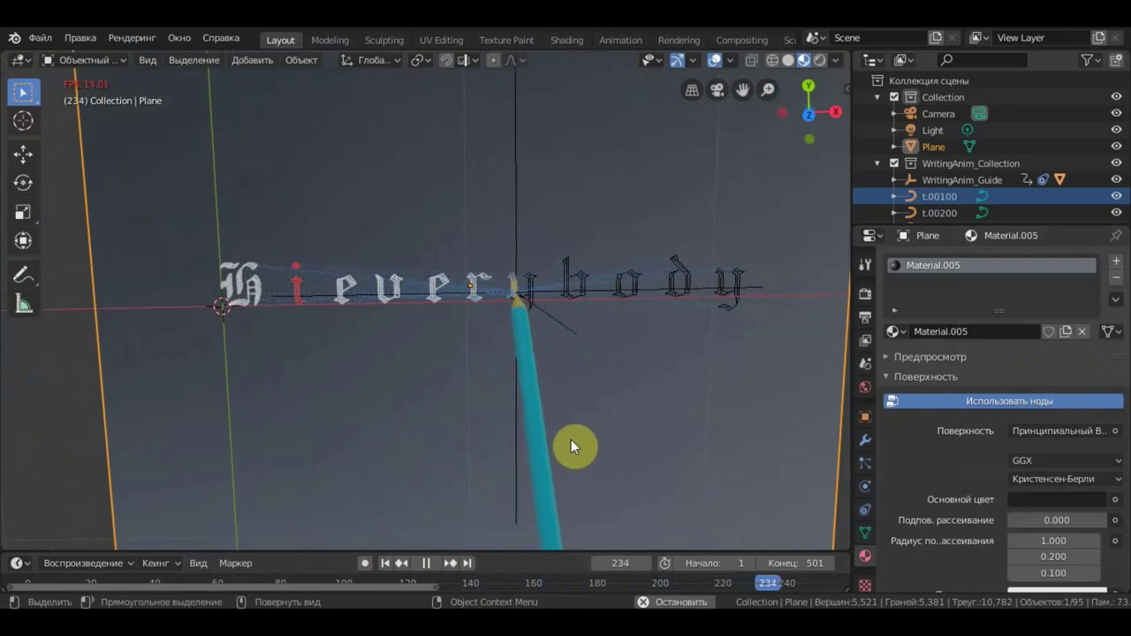